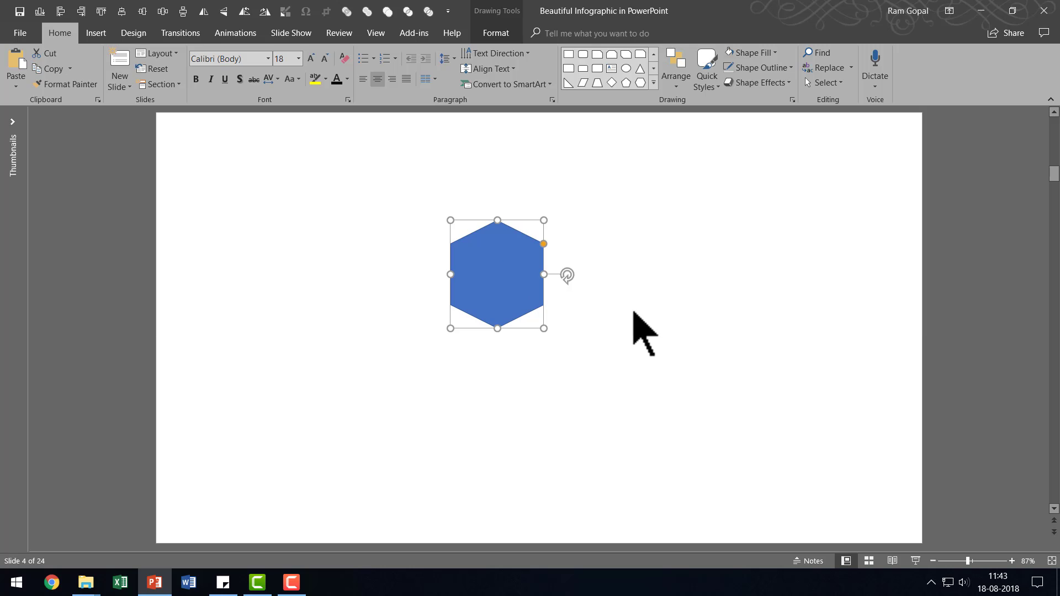
# Duplicate the hexagon three times, placing one copy directly to its right and two lower copies diagonally outside the upper pair to form an arch.
pyautogui.click(717, 363)
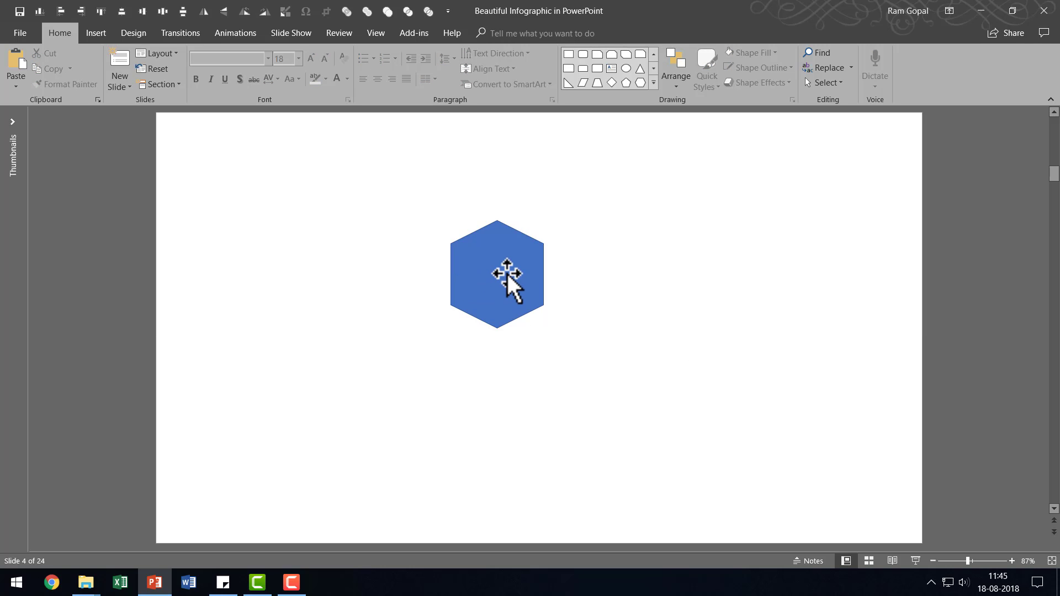
pyautogui.moveTo(507, 273); pyautogui.dragTo(604, 270)
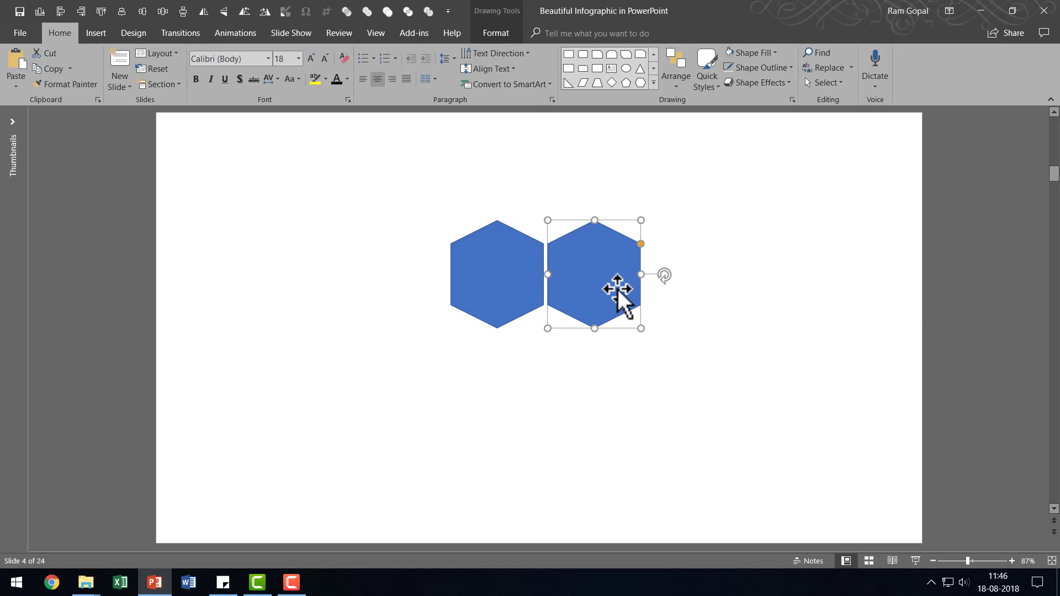
pyautogui.moveTo(601, 268); pyautogui.dragTo(647, 355)
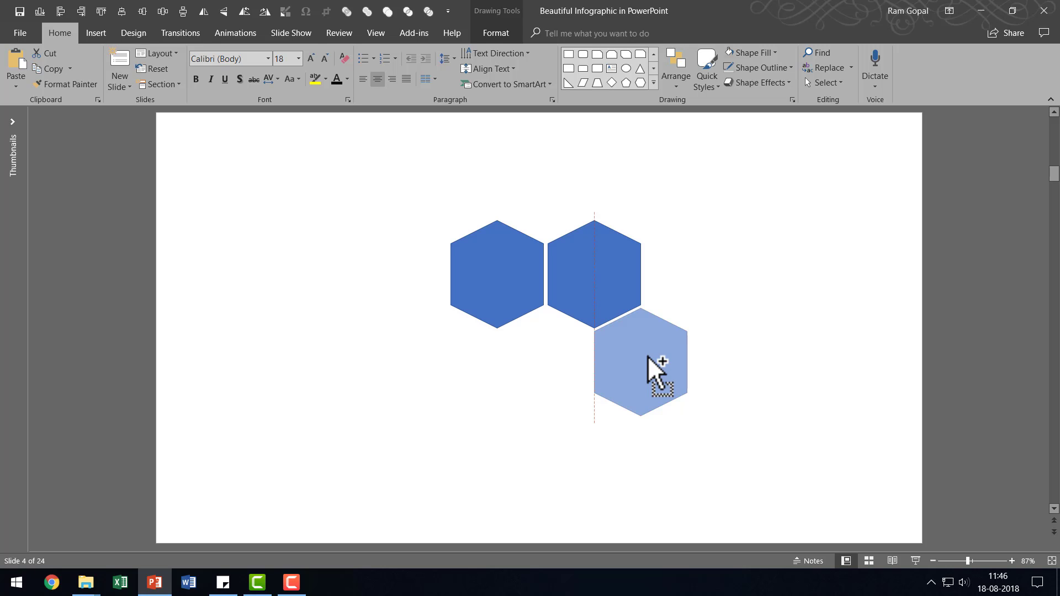
pyautogui.moveTo(648, 355); pyautogui.dragTo(447, 365)
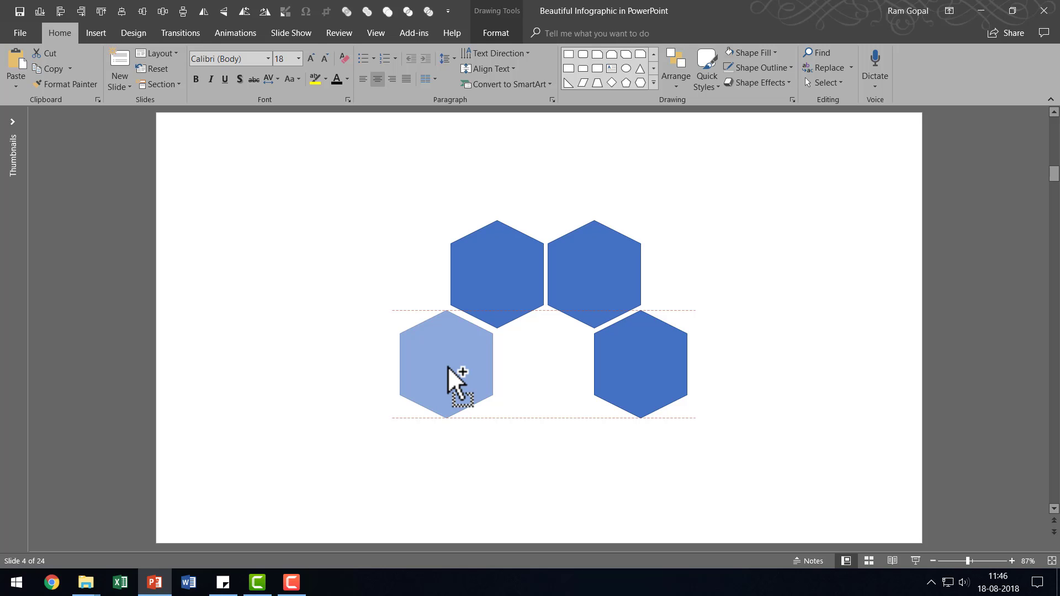
pyautogui.moveTo(449, 366); pyautogui.dragTo(448, 366)
pyautogui.click(803, 388)
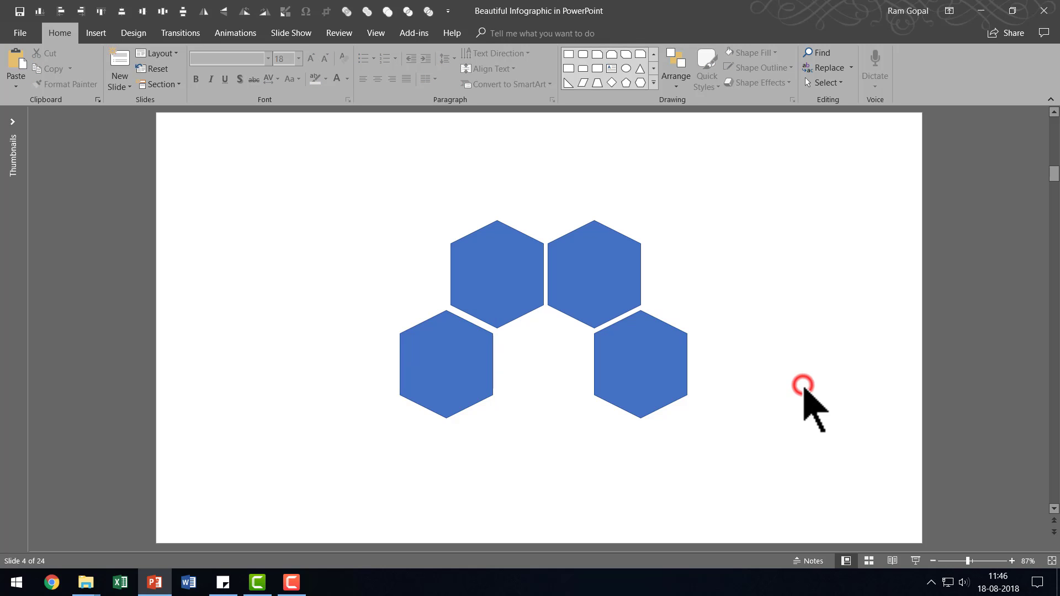
# Nudge the lower-left hexagon slightly up and to the right to even its gap with the hexagon above.
pyautogui.click(459, 375)
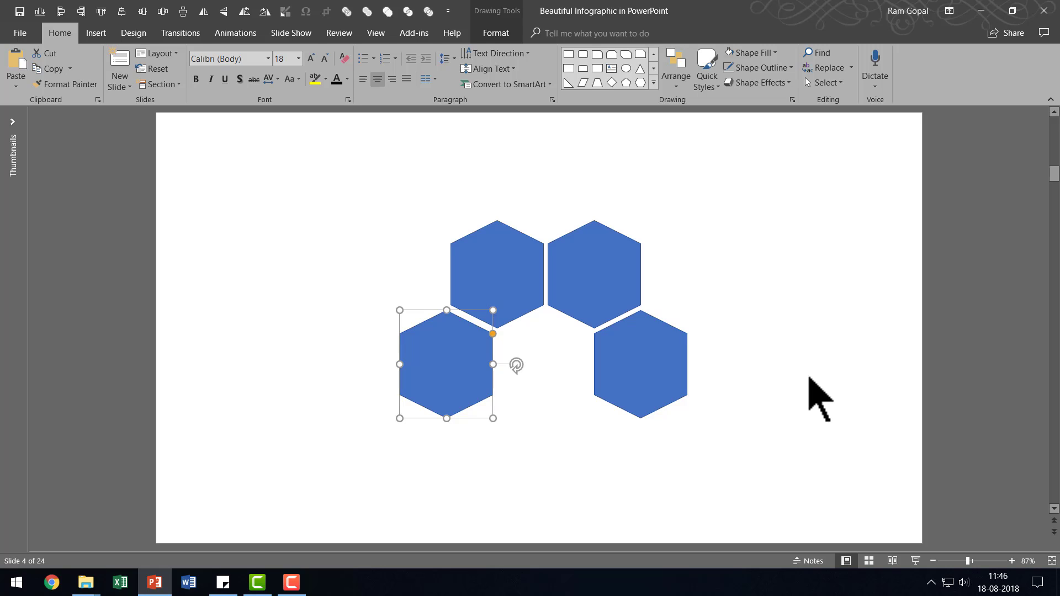
pyautogui.hotkey('ctrl', 'Up')
pyautogui.hotkey('ctrl', 'Up')
pyautogui.hotkey('ctrl', 'Up')
pyautogui.hotkey('ctrl', 'Up')
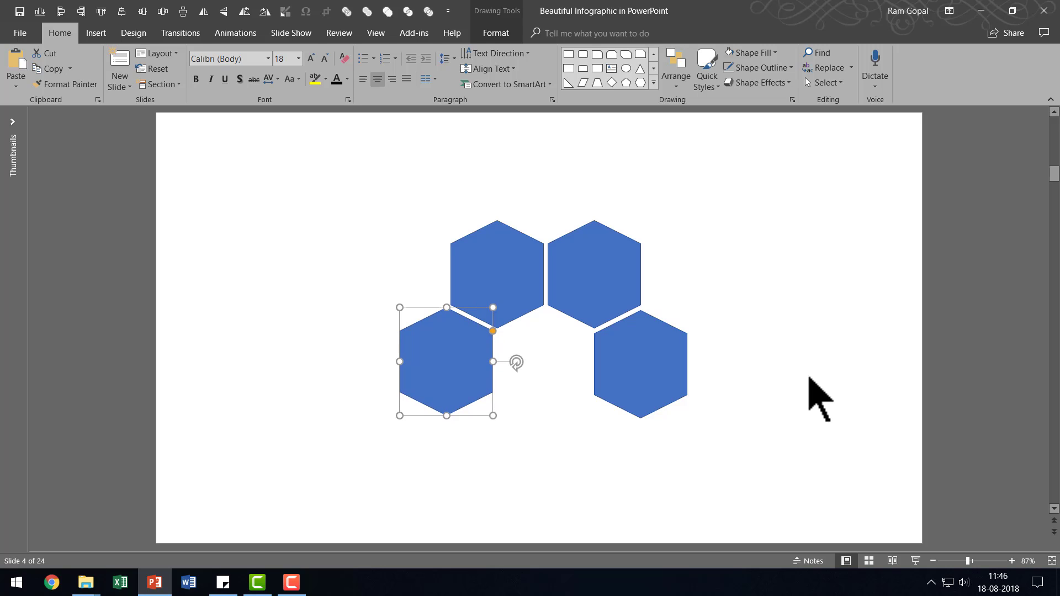
pyautogui.hotkey('ctrl', 'Right')
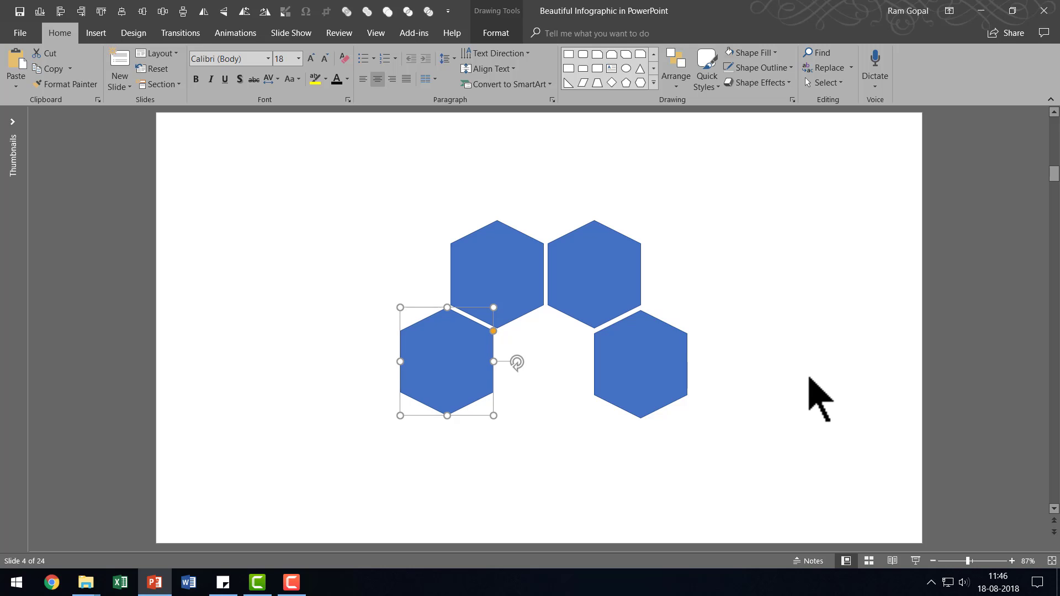
# Nudge the lower-right hexagon slightly up and to the right to even its gap with the hexagon above.
pyautogui.click(679, 373)
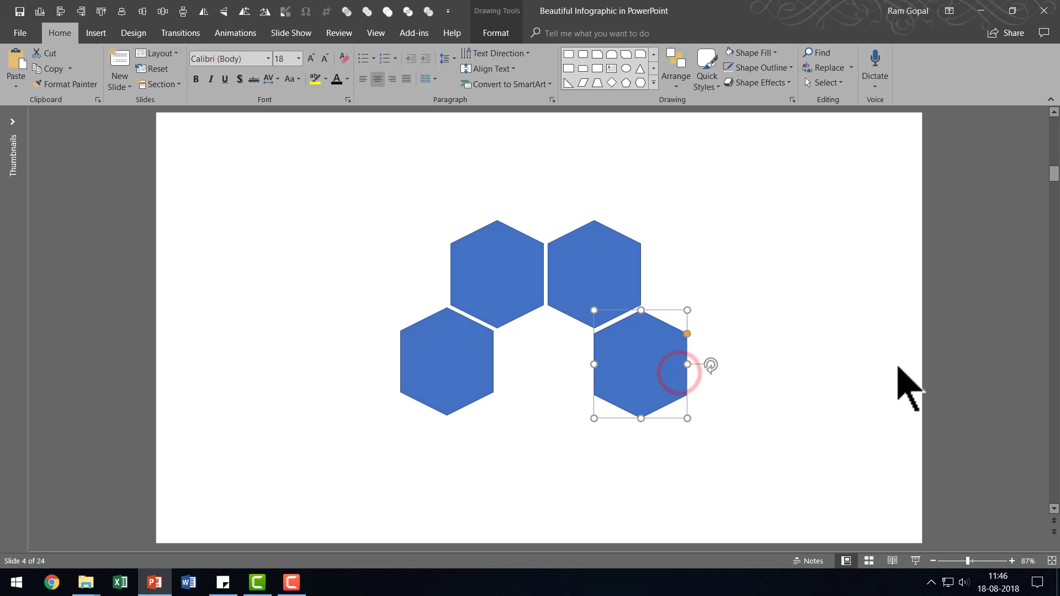
pyautogui.hotkey('ctrl', 'Right')
pyautogui.hotkey('ctrl', 'Right')
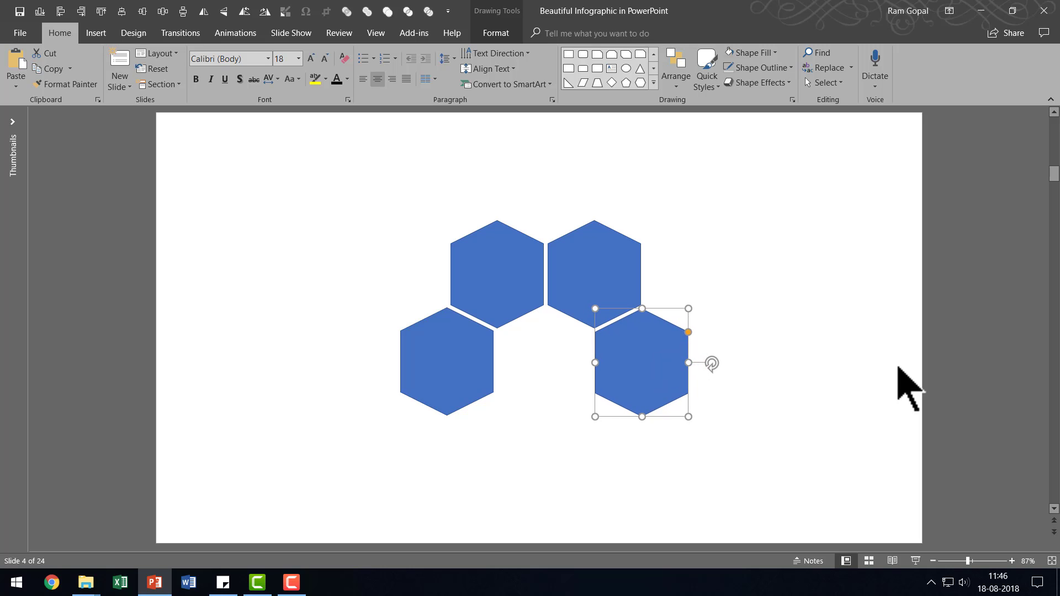
pyautogui.click(896, 365)
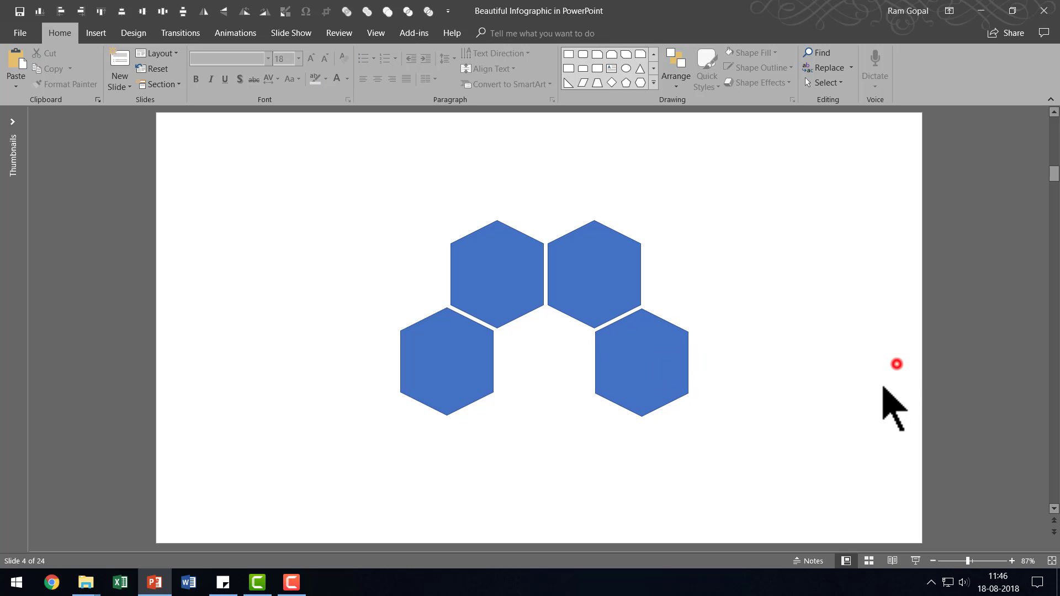
# Copy the two upper hexagons straight down to close the ring of six, and nudge the copies to even the gaps.
pyautogui.click(504, 283)
pyautogui.keyDown('shift'); pyautogui.click(578, 283); pyautogui.keyUp('shift')
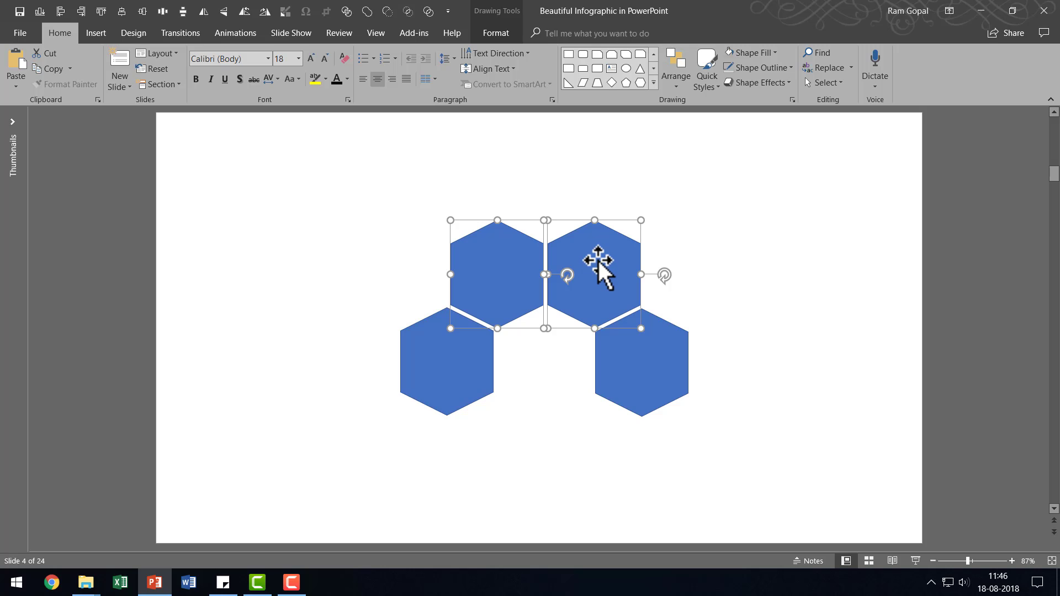
pyautogui.moveTo(596, 263); pyautogui.dragTo(595, 435)
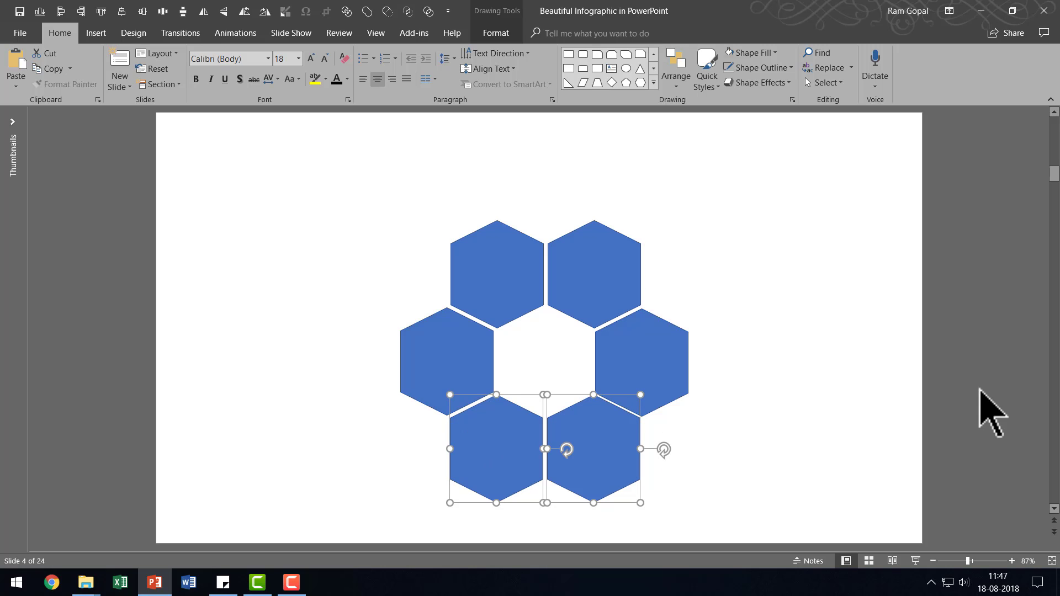
pyautogui.hotkey('ctrl', 'Left')
pyautogui.hotkey('ctrl', 'Left')
pyautogui.hotkey('ctrl', 'Down')
pyautogui.hotkey('ctrl', 'Down')
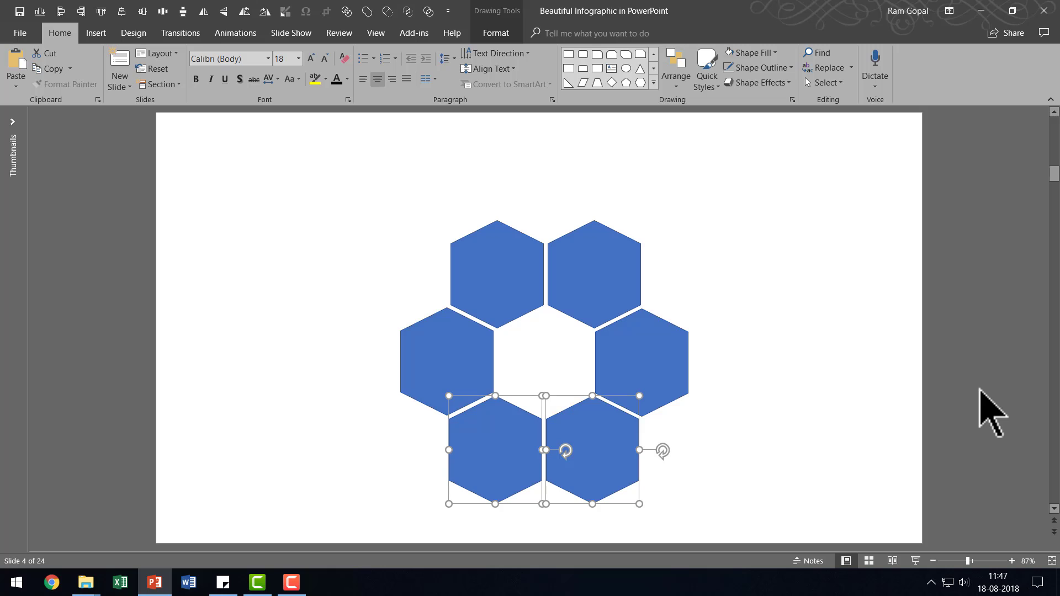
pyautogui.hotkey('ctrl', 'Right')
pyautogui.click(899, 359)
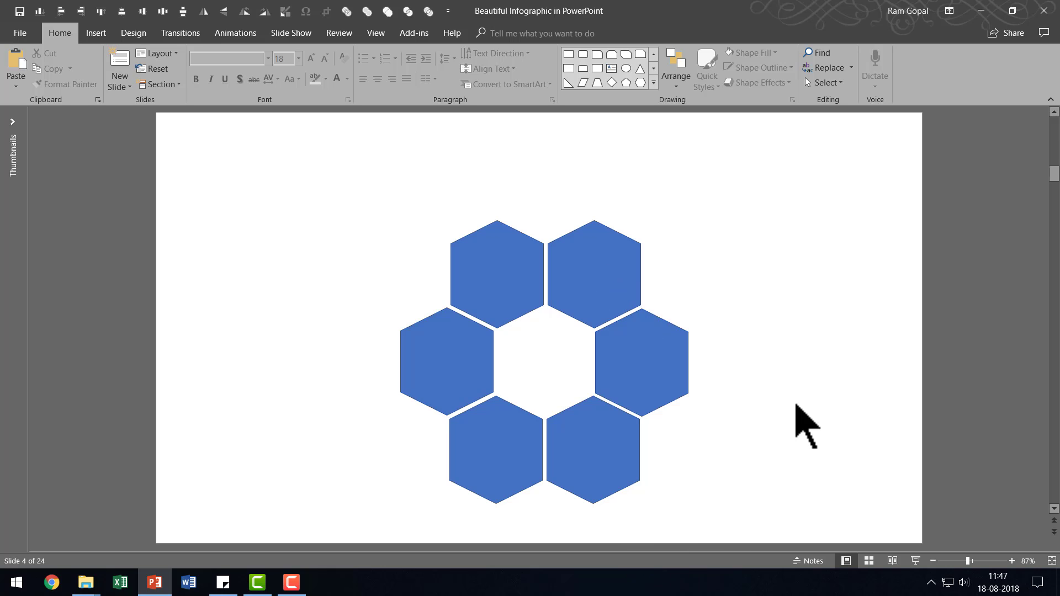
# Copy the ring's right-hand hexagon into the centre, enlarge it to overlap all six surrounding hexagons, and centre it roughly.
pyautogui.click(642, 346)
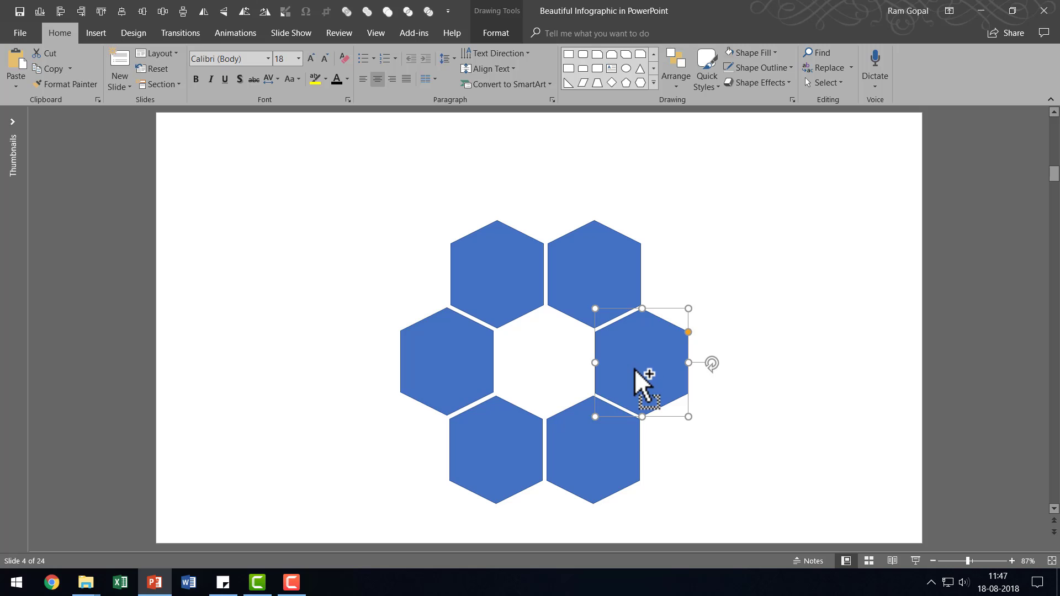
pyautogui.moveTo(642, 364); pyautogui.dragTo(513, 350)
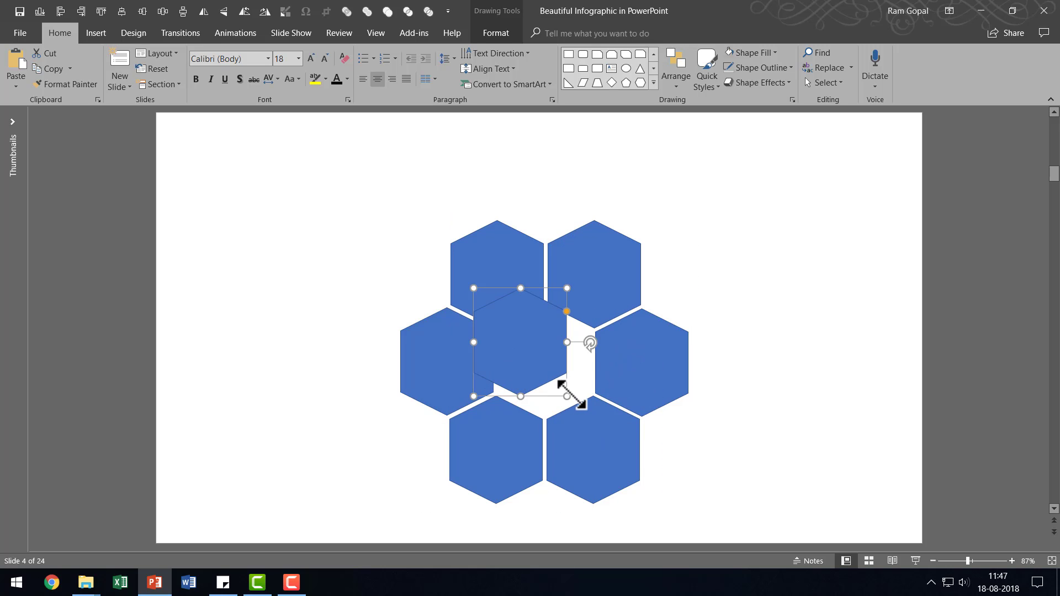
pyautogui.moveTo(565, 395); pyautogui.dragTo(621, 453)
pyautogui.click(555, 369)
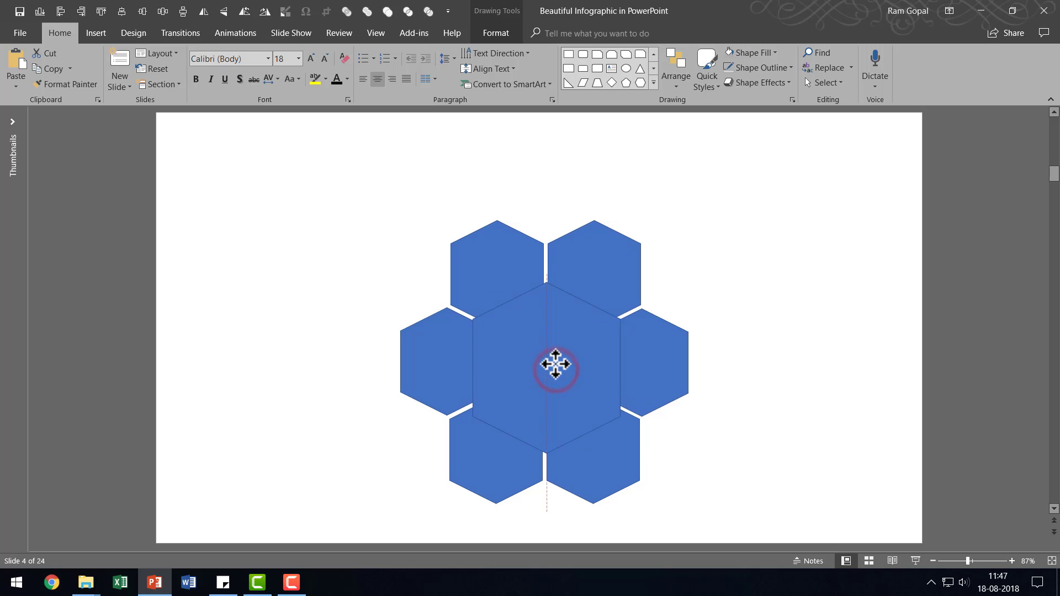
# Group the six outer hexagons, leaving out the large central one.
pyautogui.click(491, 236)
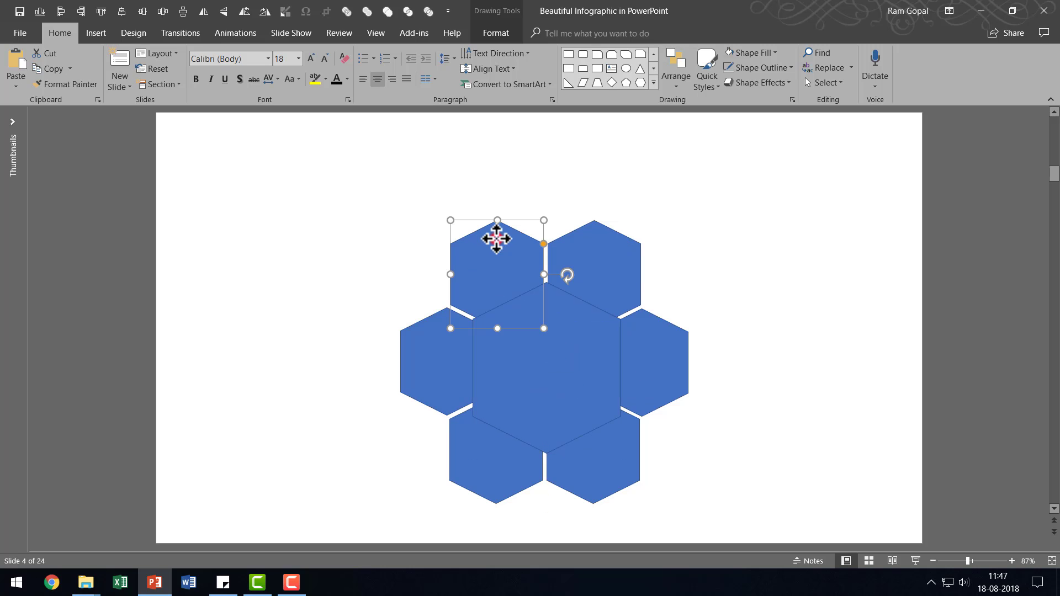
pyautogui.keyDown('shift'); pyautogui.click(583, 251); pyautogui.keyUp('shift')
pyautogui.keyDown('shift'); pyautogui.click(655, 348); pyautogui.keyUp('shift')
pyautogui.keyDown('shift'); pyautogui.click(623, 439); pyautogui.keyUp('shift')
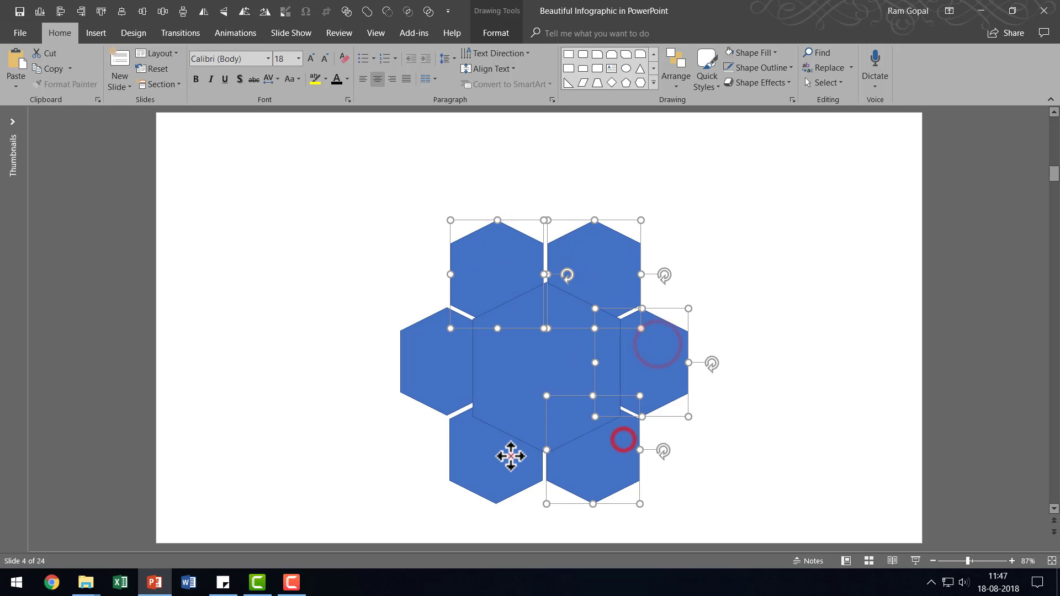
pyautogui.keyDown('shift'); pyautogui.click(509, 455); pyautogui.keyUp('shift')
pyautogui.keyDown('shift'); pyautogui.click(438, 369); pyautogui.keyUp('shift')
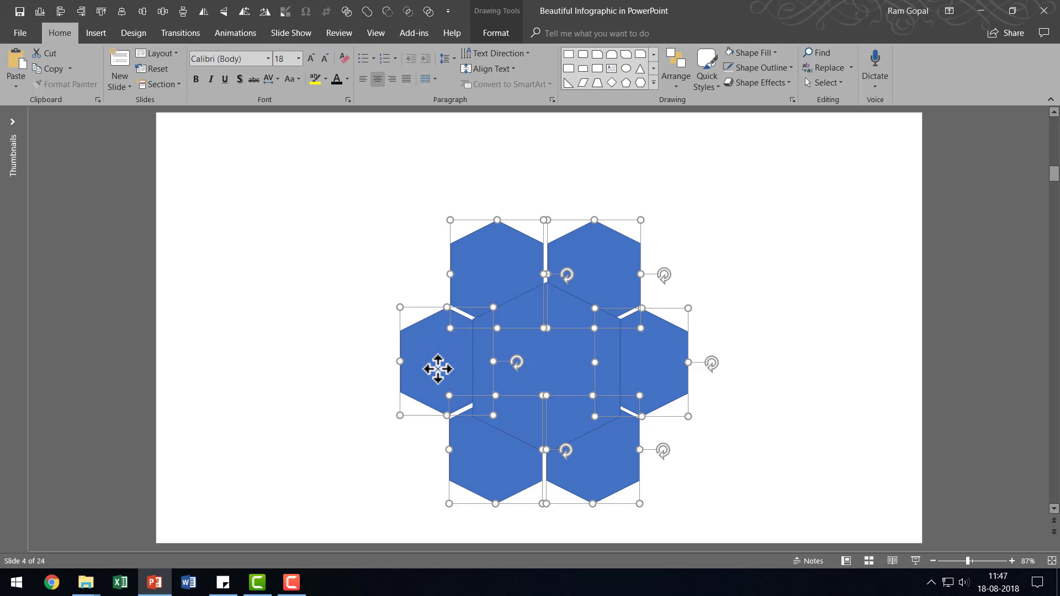
pyautogui.hotkey('ctrl', 'g')
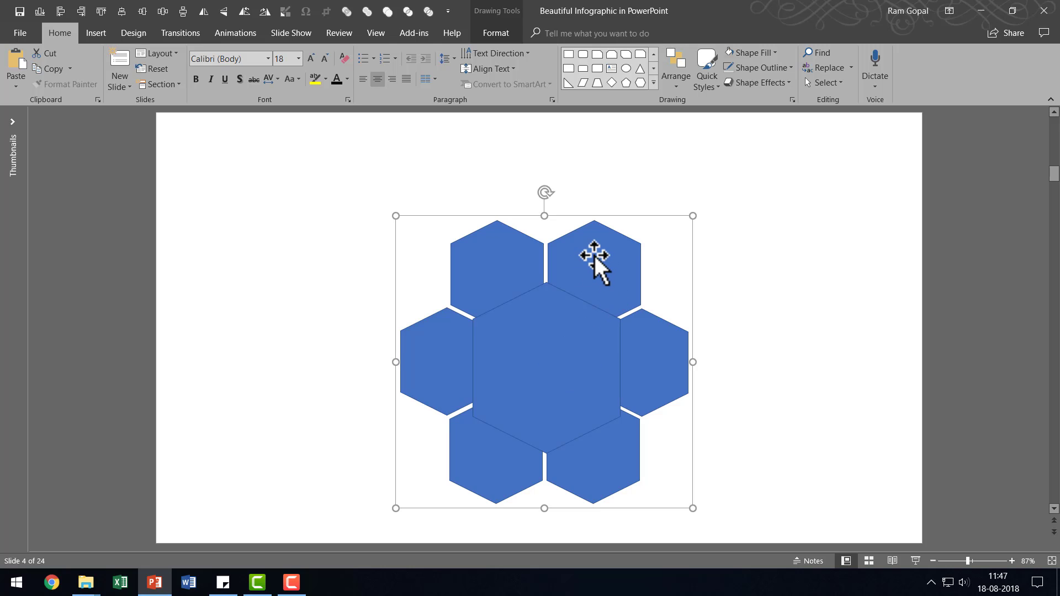
# Align the large central hexagon with the grouped ring using Align Center and Align Middle.
pyautogui.click(550, 366)
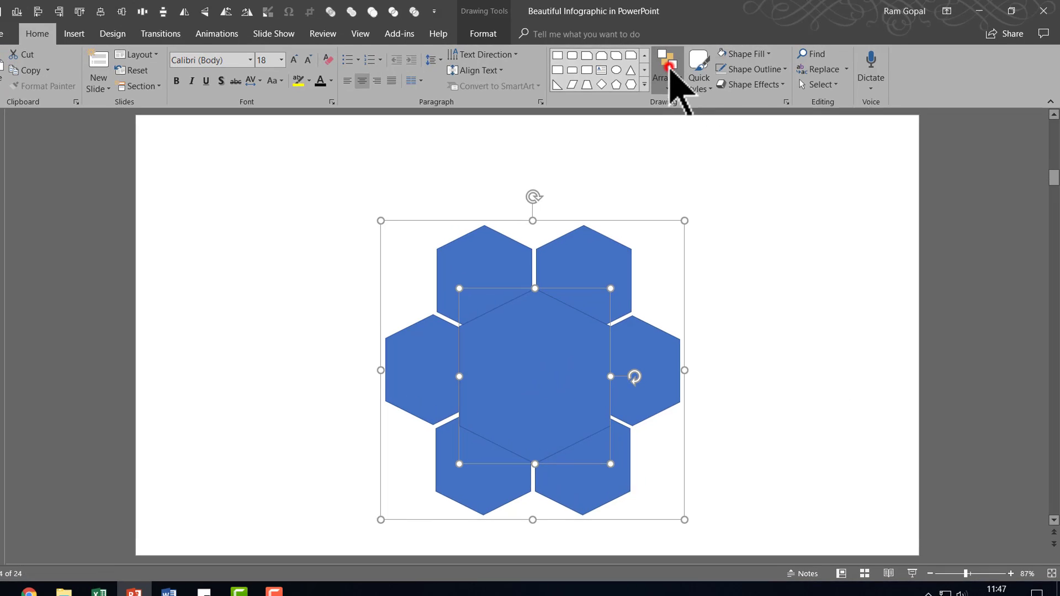
pyautogui.click(669, 67)
pyautogui.click(713, 268)
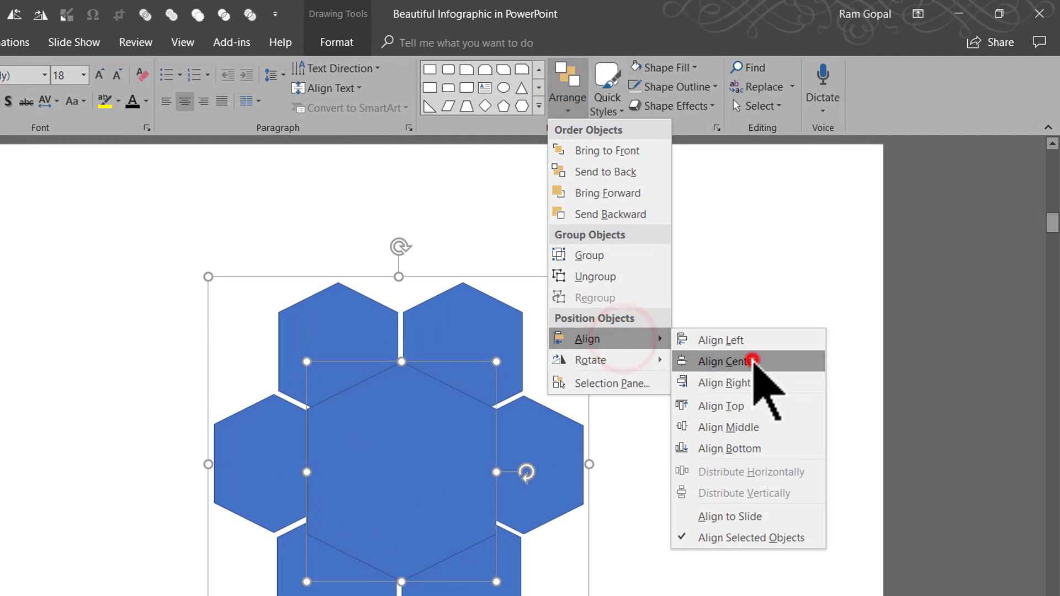
pyautogui.click(753, 361)
pyautogui.click(576, 88)
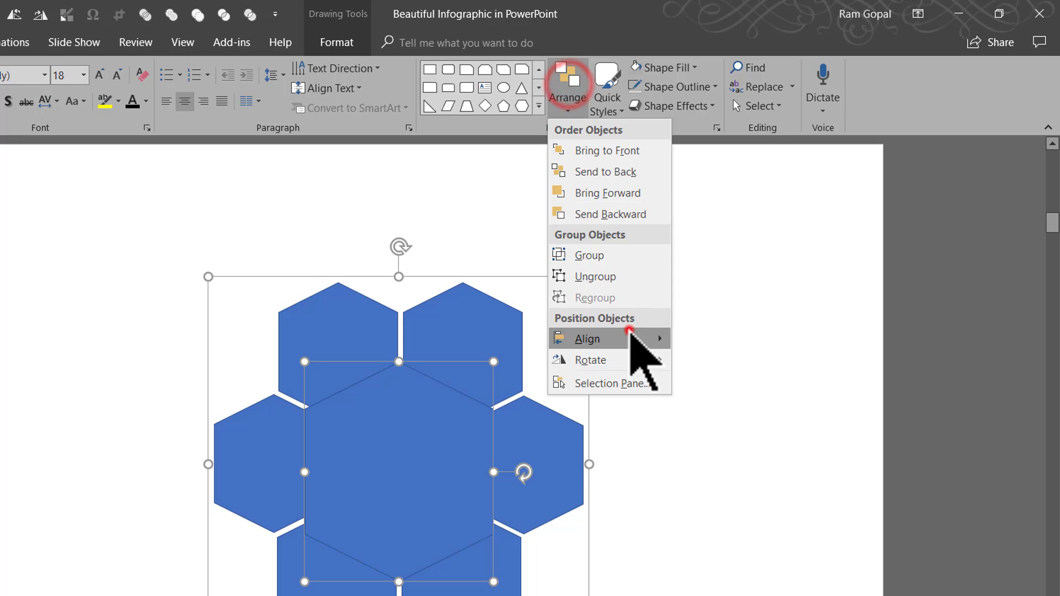
pyautogui.click(629, 331)
pyautogui.click(736, 428)
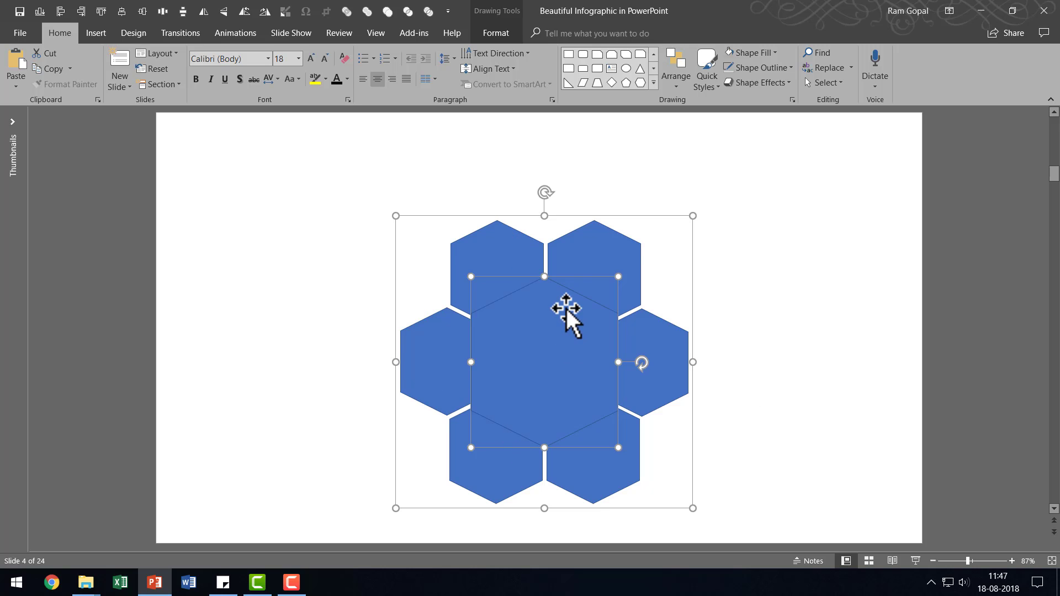
# Ungroup the ring of six outer hexagons.
pyautogui.rightClick(566, 308)
pyautogui.click(634, 388)
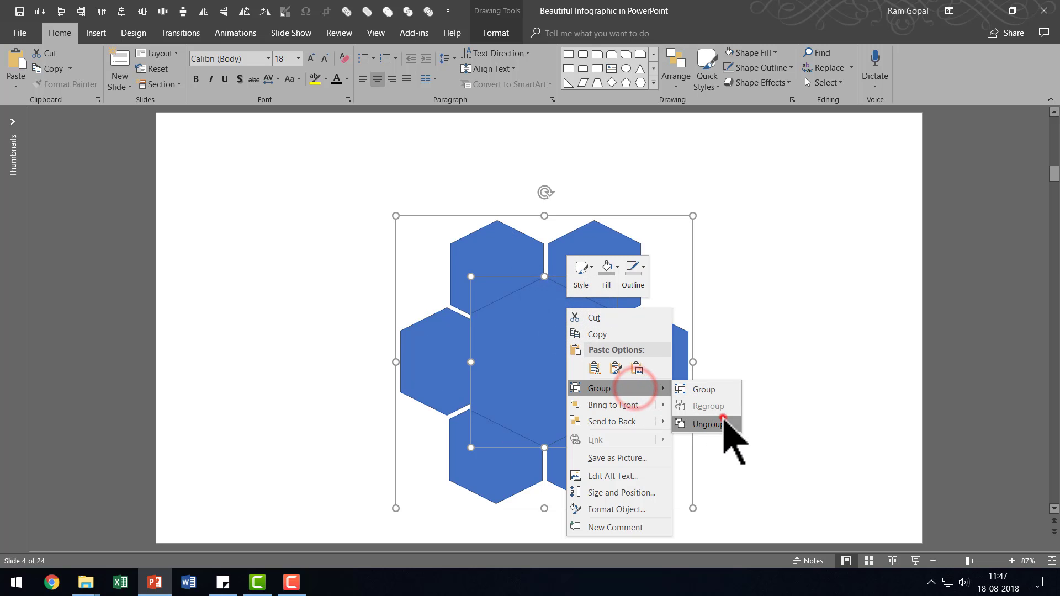
pyautogui.click(720, 421)
pyautogui.click(801, 375)
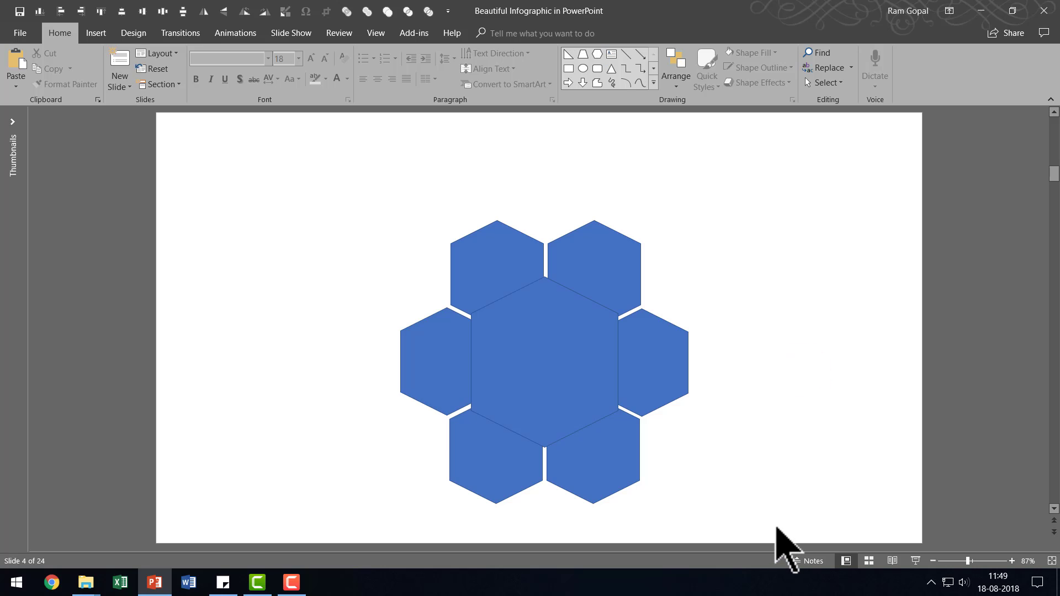
# Split all seven overlapping hexagons into separate pieces with the Fragment merge operation.
pyautogui.moveTo(775, 524); pyautogui.dragTo(319, 164)
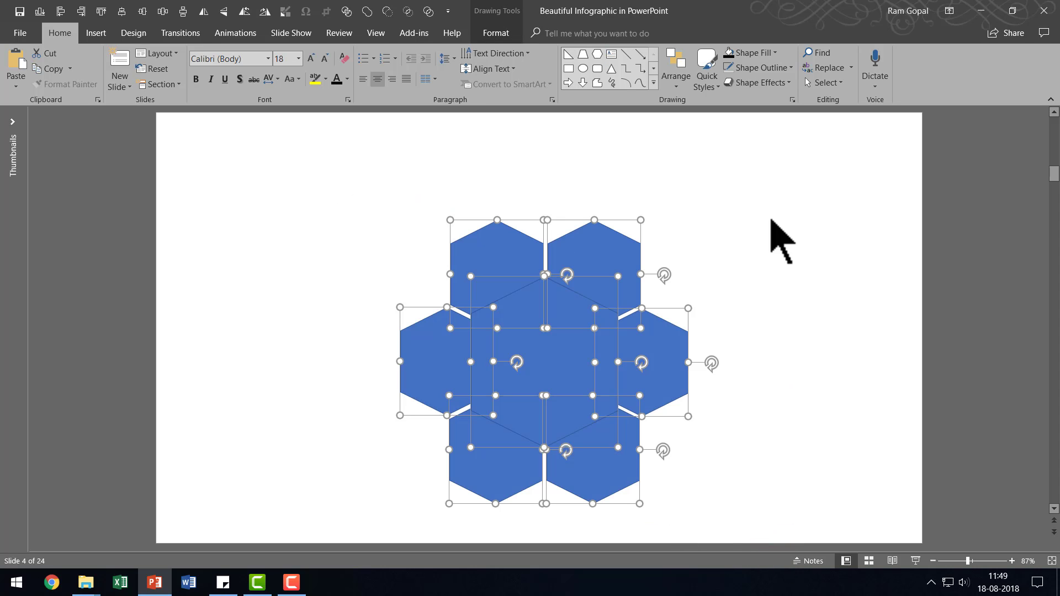
pyautogui.click(510, 32)
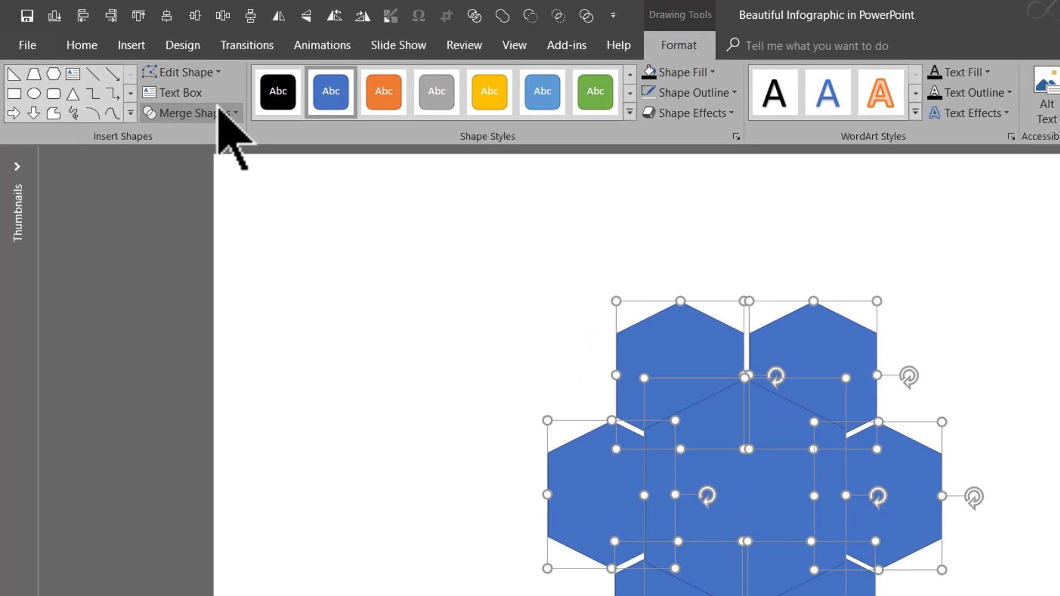
pyautogui.click(163, 81)
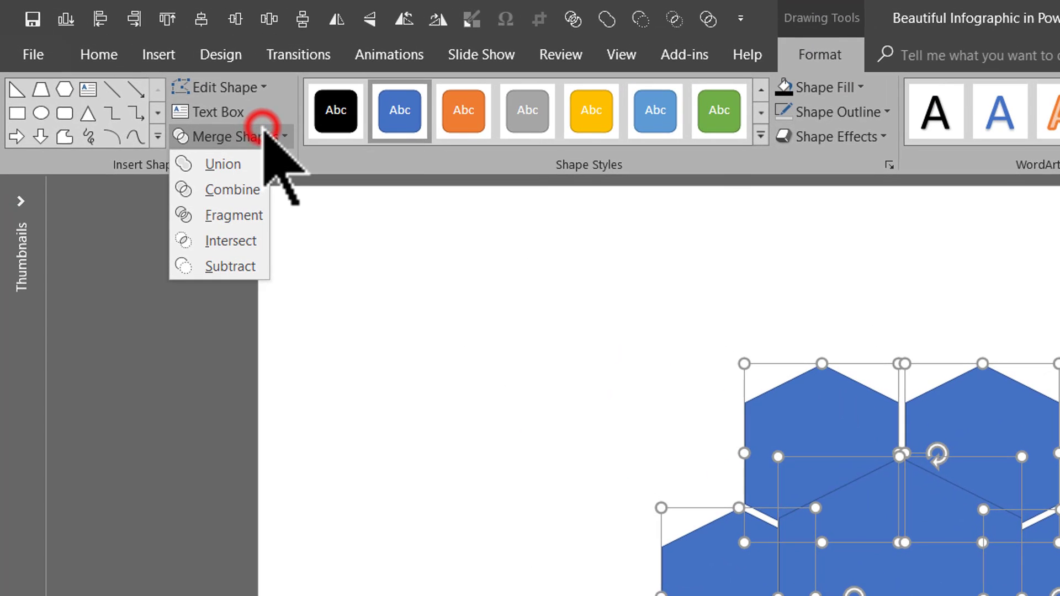
pyautogui.click(236, 215)
pyautogui.click(965, 378)
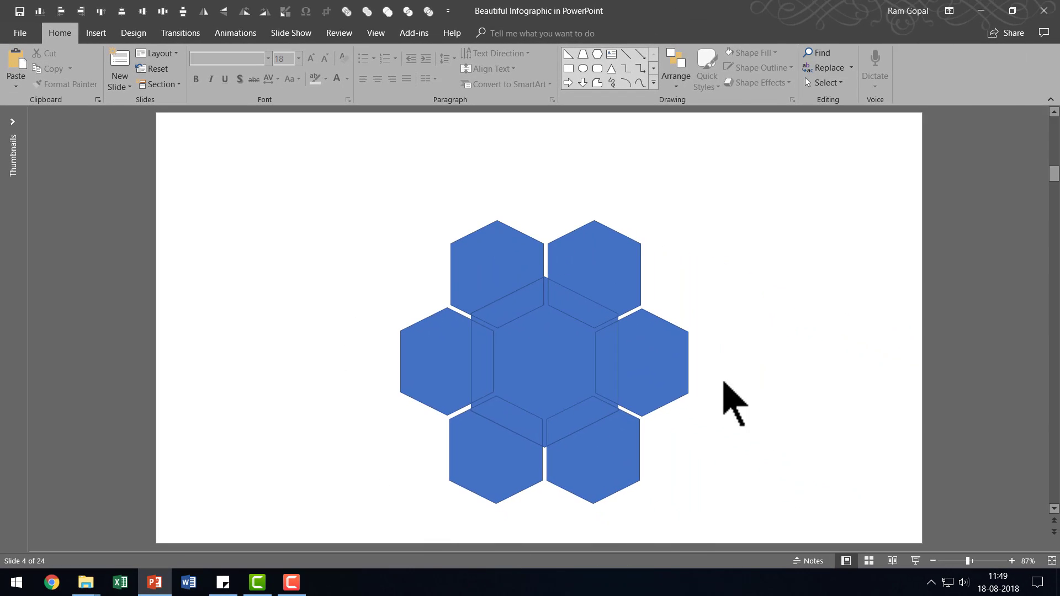
# Fill the central fragment, including its thin spokes between the outer hexagons, with black.
pyautogui.click(549, 336)
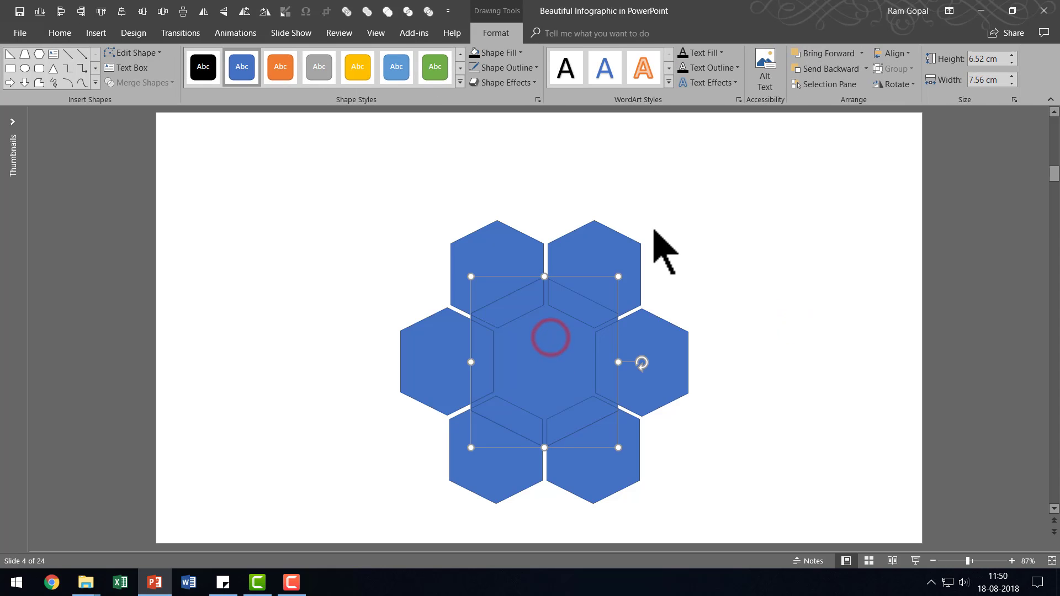
pyautogui.click(494, 52)
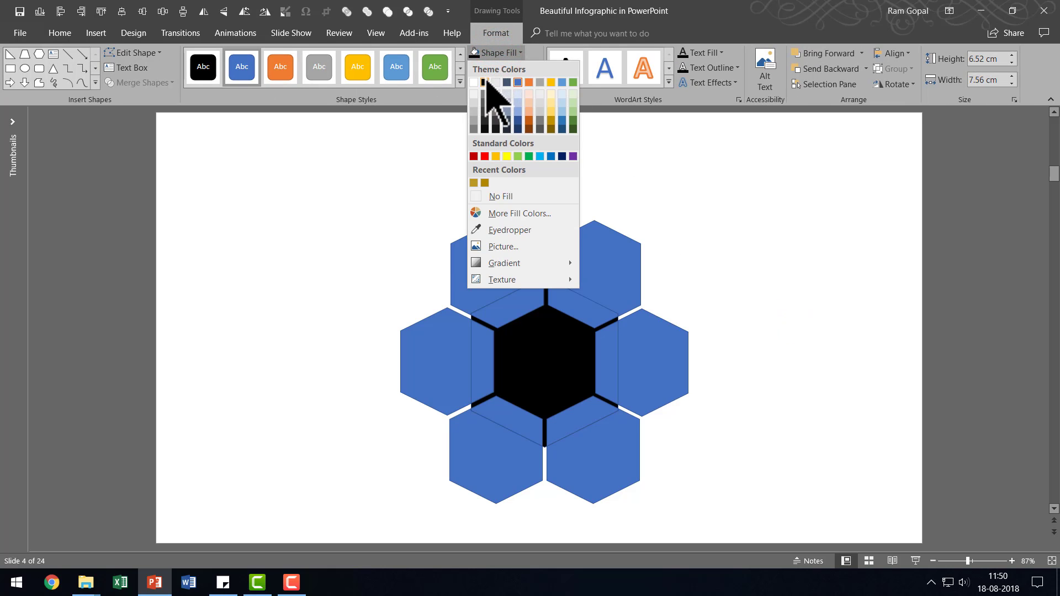
pyautogui.click(484, 82)
pyautogui.click(745, 298)
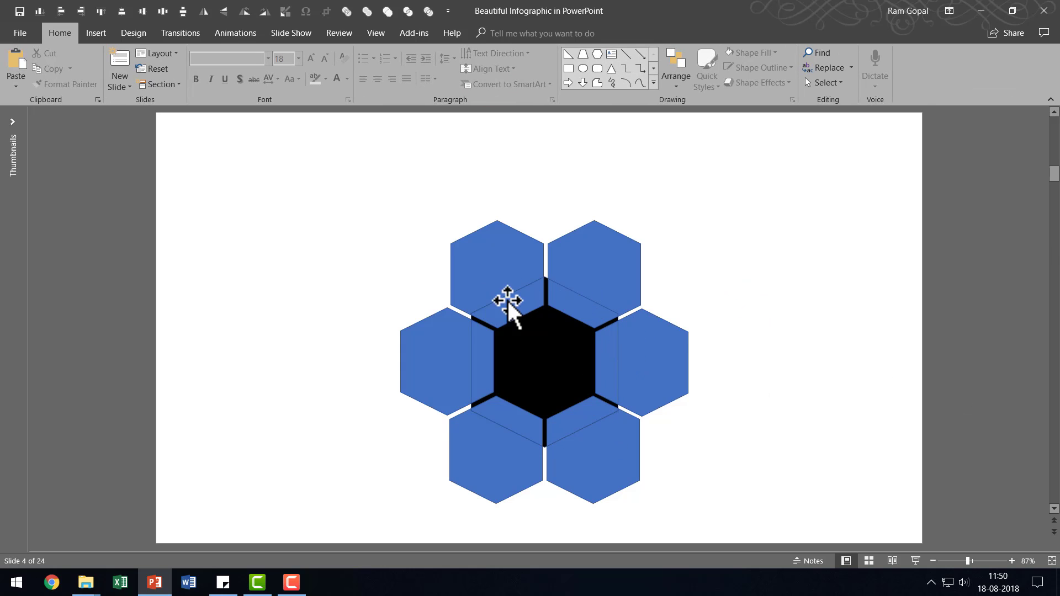
# Fill the upper-right hexagon's inner fragment with the darkest theme green and its outer part with the next lighter green.
pyautogui.click(574, 306)
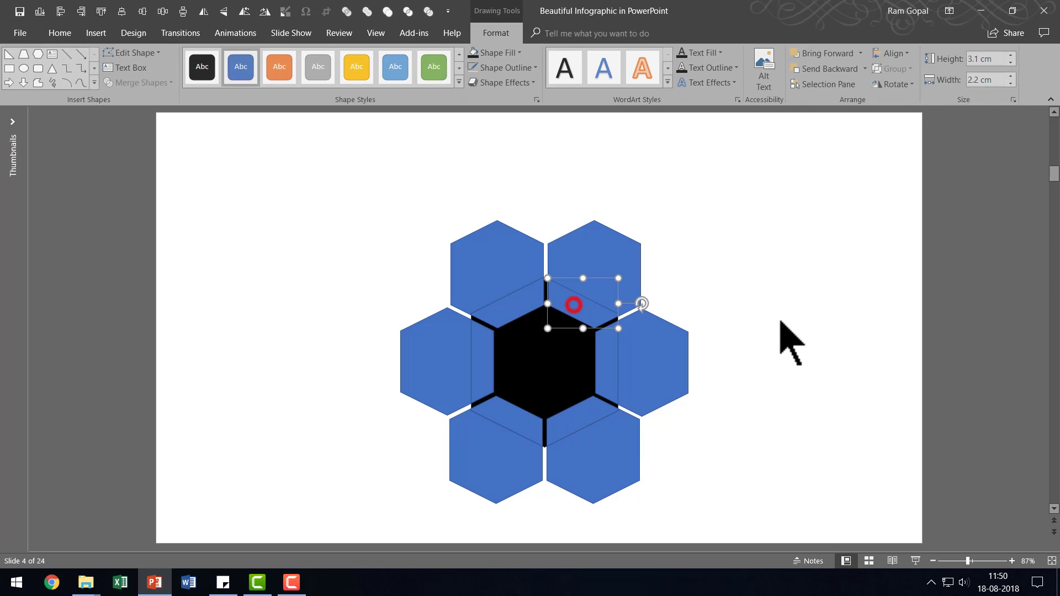
pyautogui.click(502, 52)
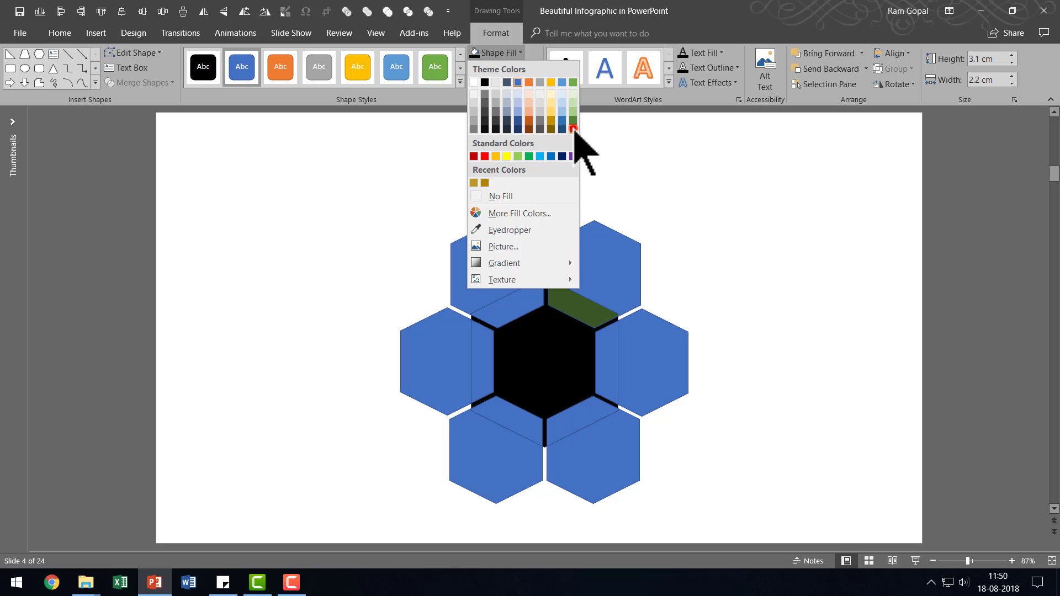
pyautogui.click(573, 128)
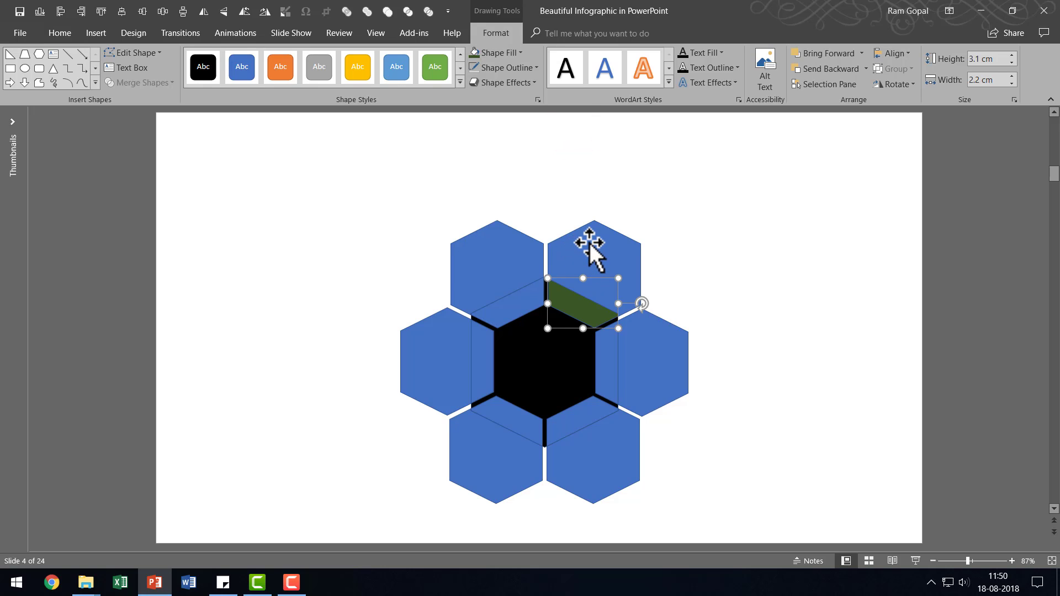
pyautogui.click(588, 243)
pyautogui.click(505, 52)
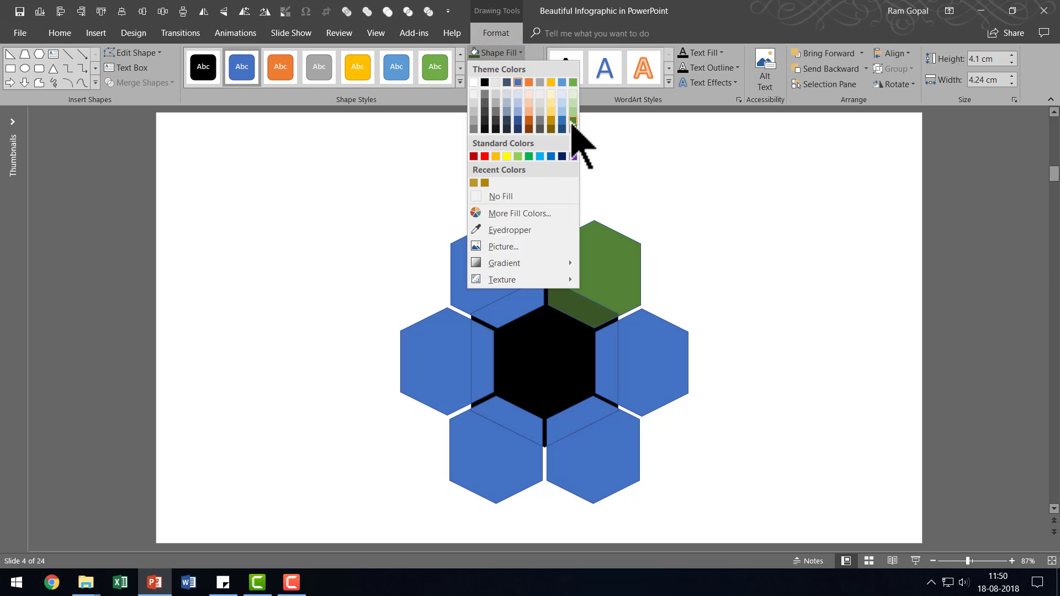
pyautogui.click(572, 122)
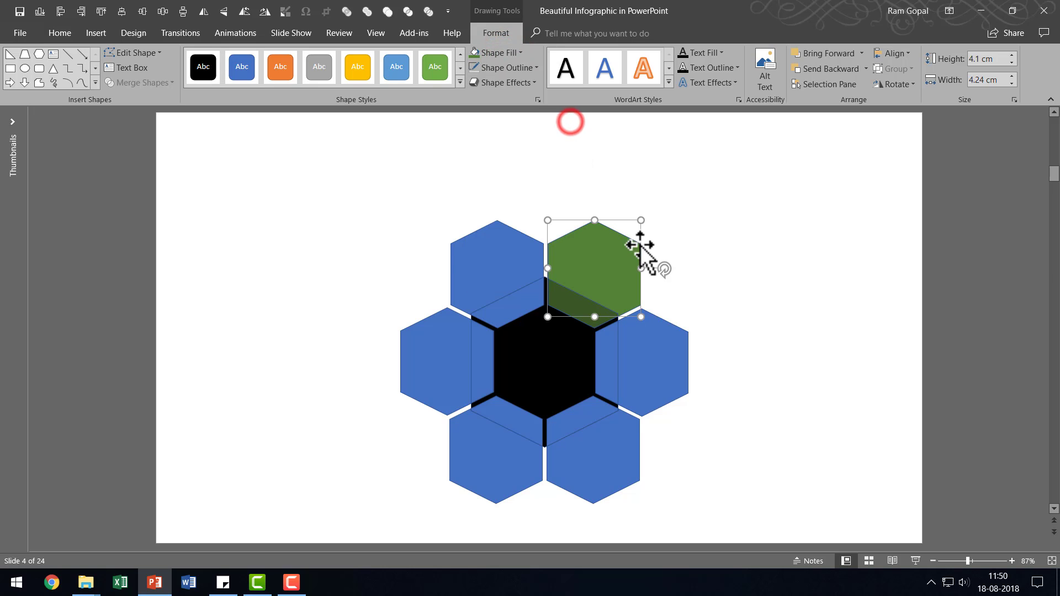
pyautogui.click(744, 246)
# Remove the outlines from all the hexagon pieces.
pyautogui.moveTo(805, 526); pyautogui.dragTo(223, 117)
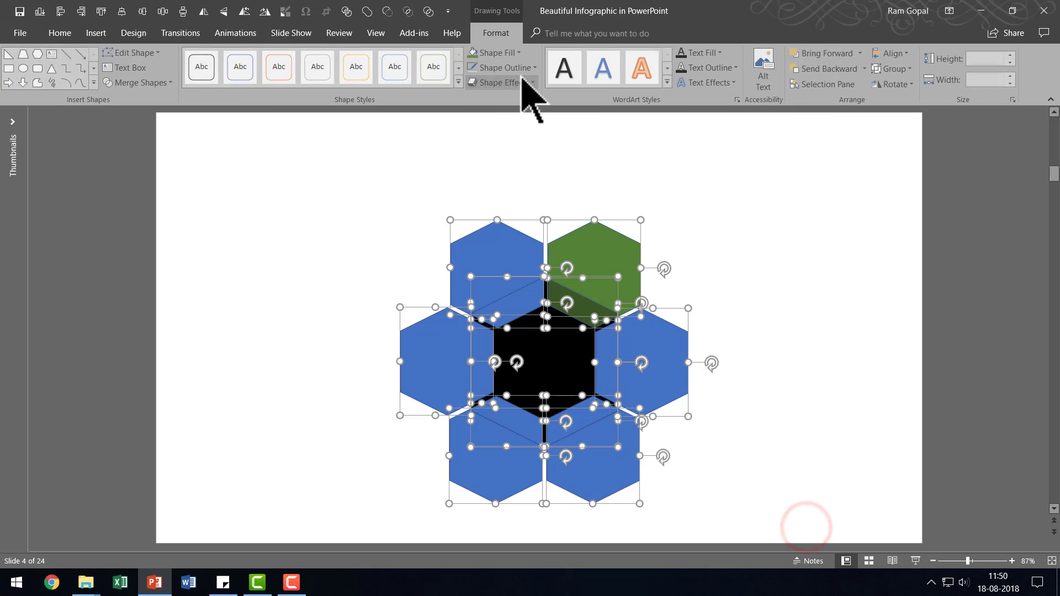
pyautogui.click(513, 68)
pyautogui.click(518, 185)
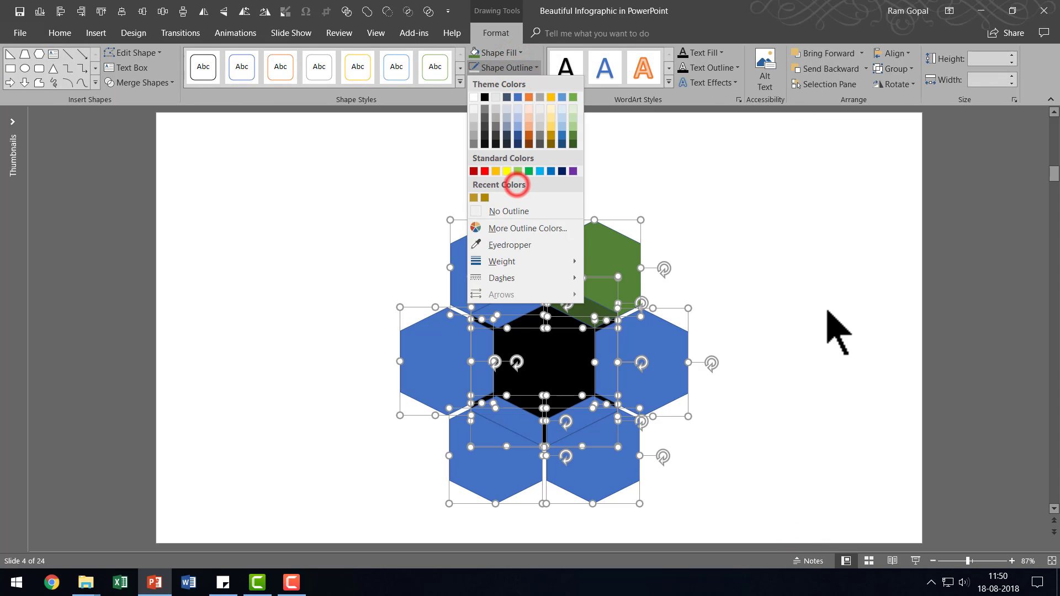
pyautogui.click(520, 209)
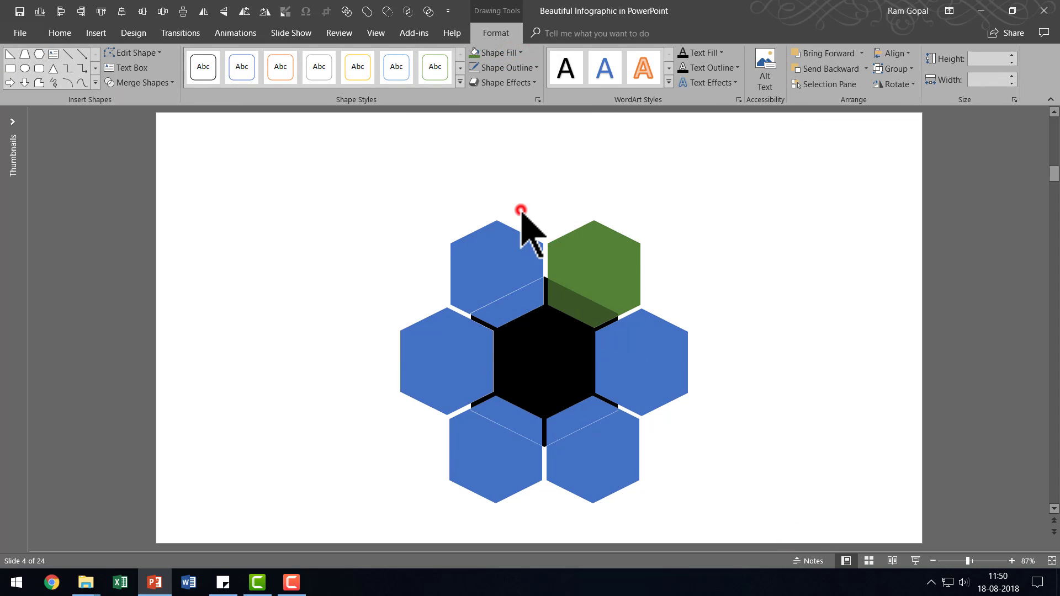
pyautogui.click(777, 286)
# Fill the right-hand hexagon's inner fragment with the darkest theme orange and its outer part with Orange, Accent 2, Darker 25%.
pyautogui.click(605, 350)
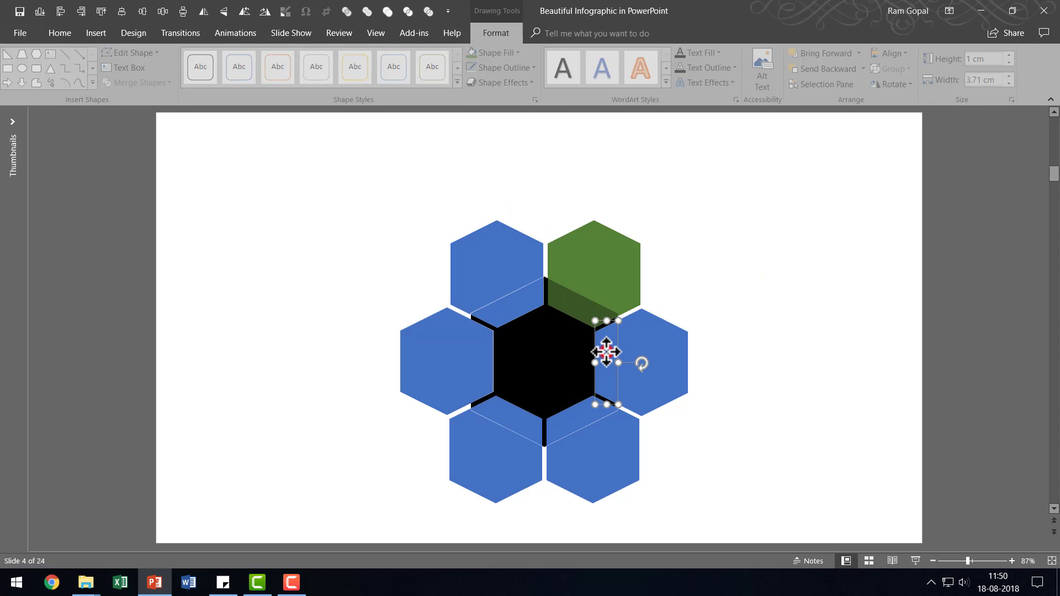
pyautogui.click(499, 53)
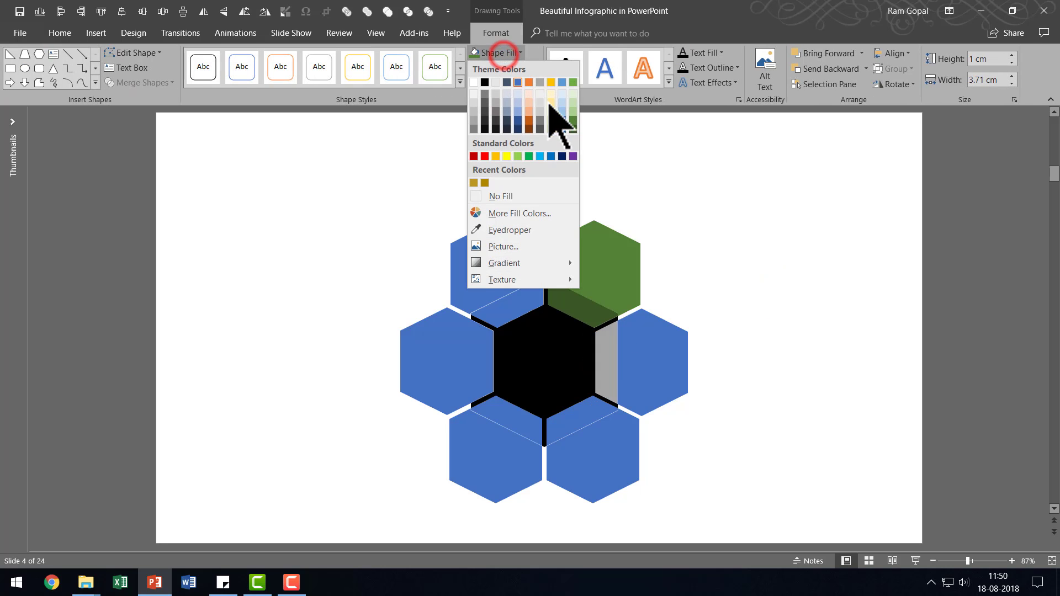
pyautogui.click(528, 129)
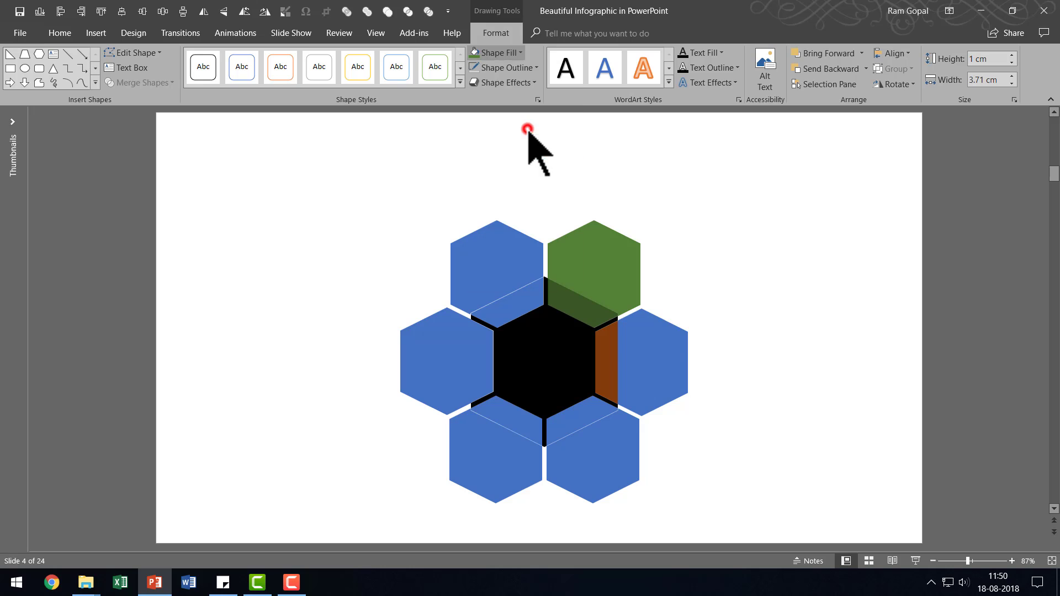
pyautogui.click(666, 329)
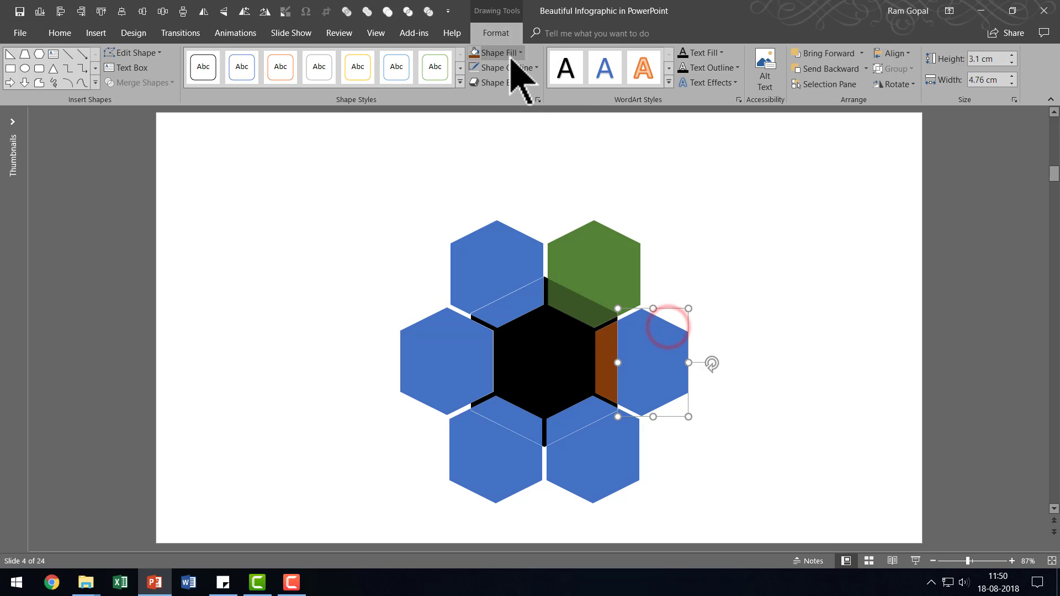
pyautogui.click(505, 53)
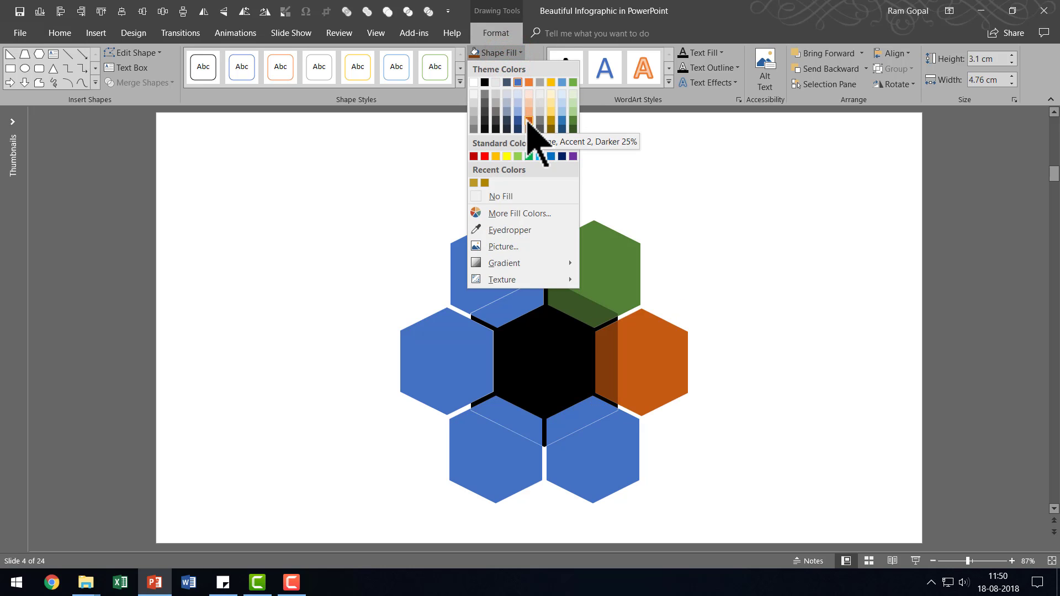
pyautogui.click(529, 121)
pyautogui.click(798, 276)
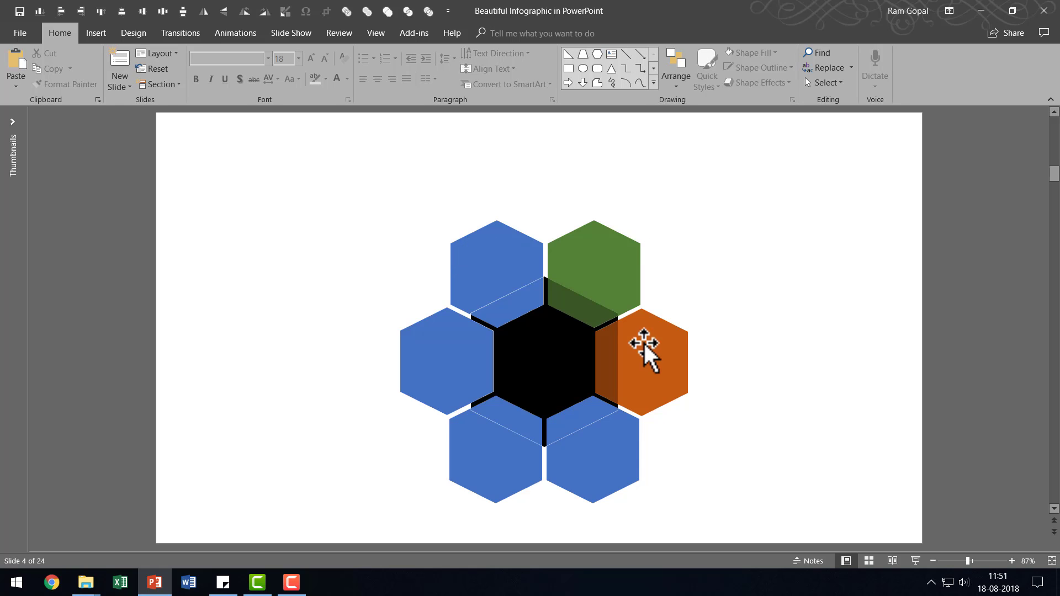
# Apply the Preset 1 shape effect to the black central piece.
pyautogui.click(574, 350)
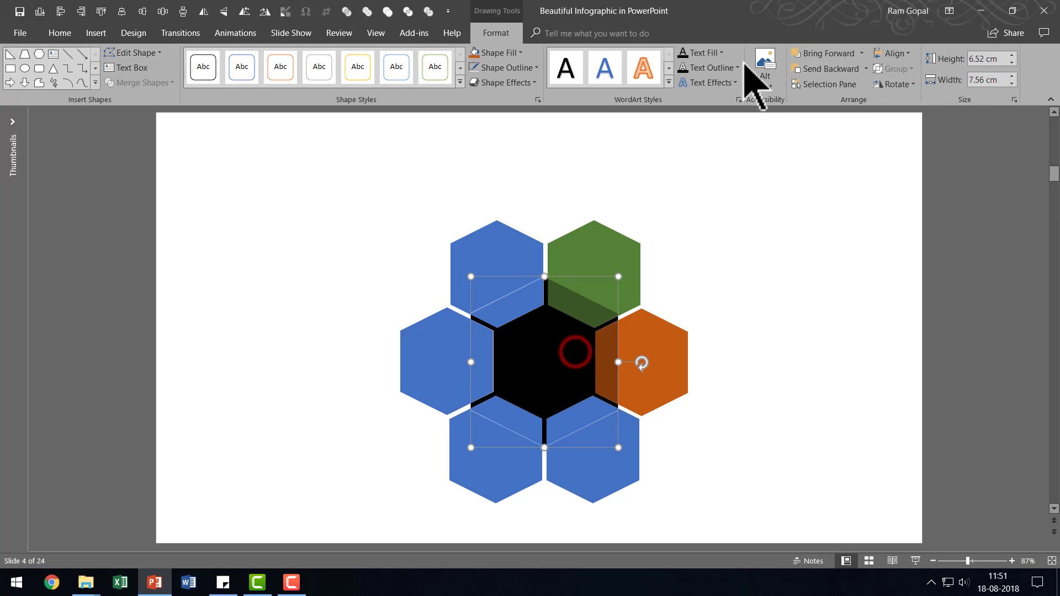
pyautogui.click(515, 82)
pyautogui.moveTo(525, 108)
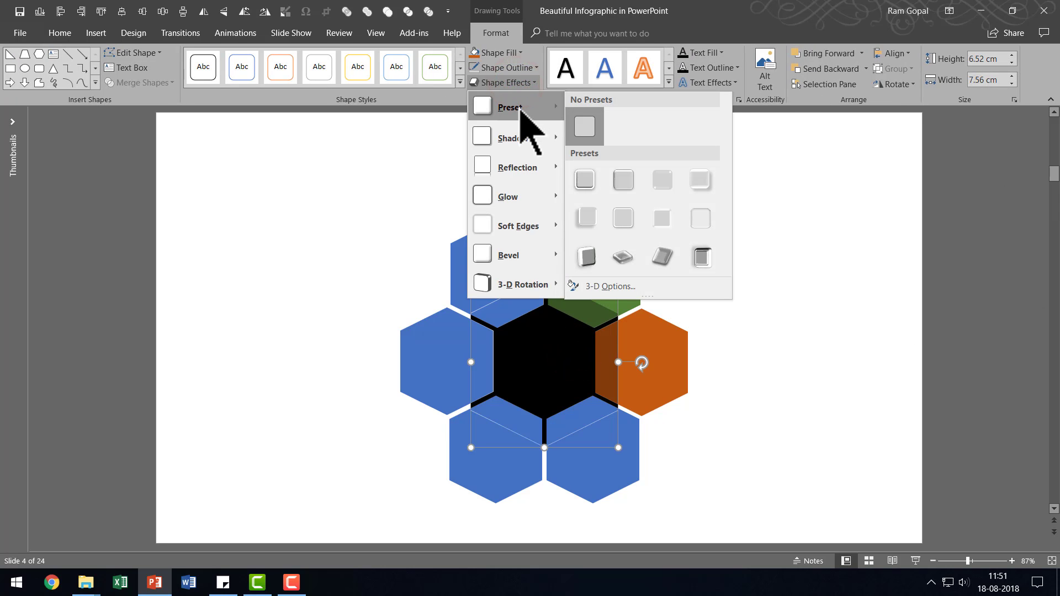
pyautogui.click(584, 180)
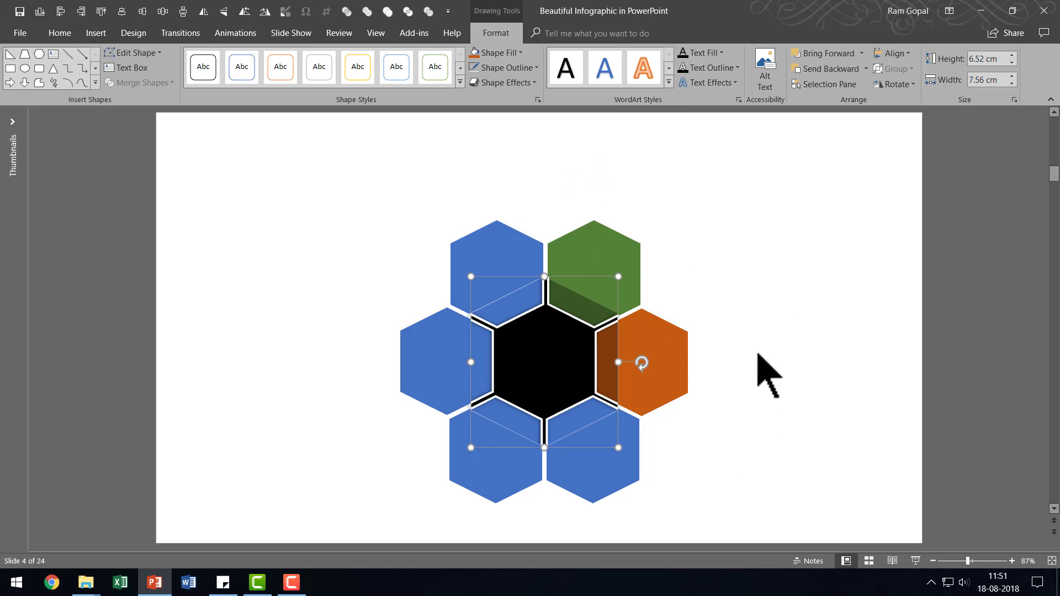
pyautogui.click(815, 342)
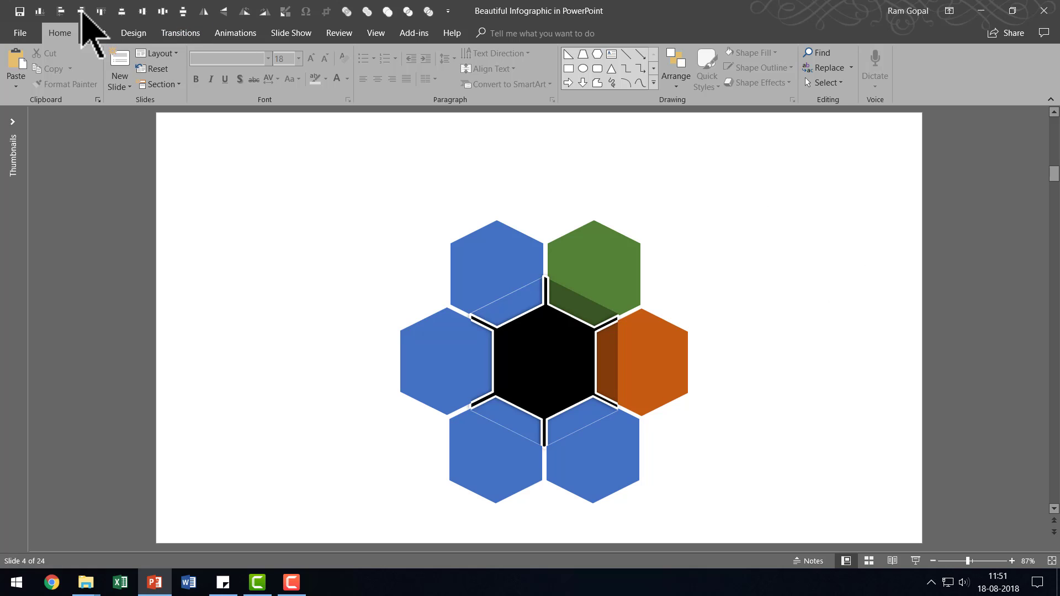
# Insert the laptop icon from the Technology and electronics category and place it centrally on the green hexagon.
pyautogui.click(95, 33)
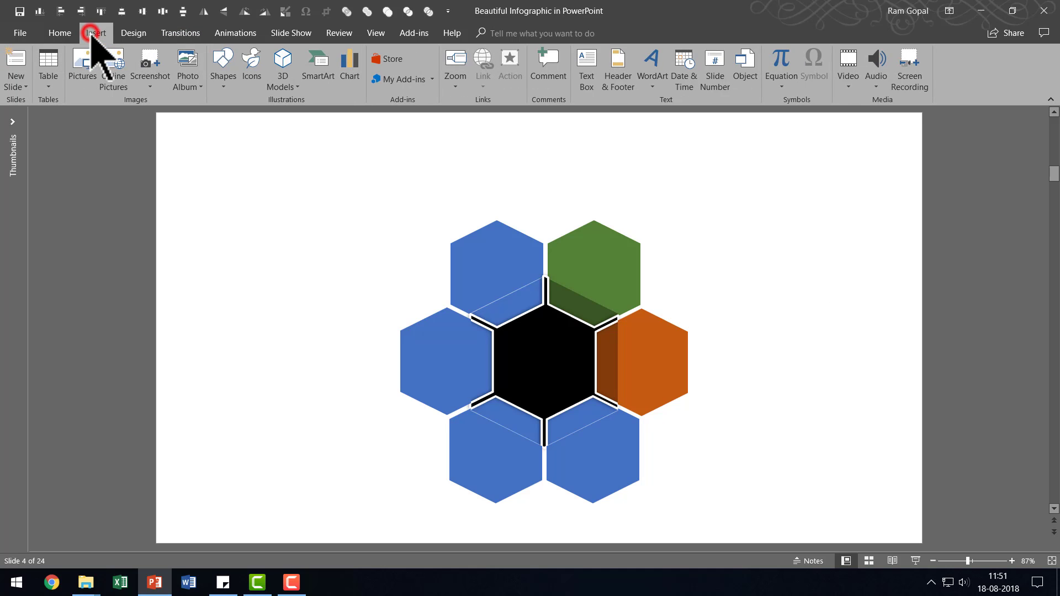
pyautogui.click(251, 76)
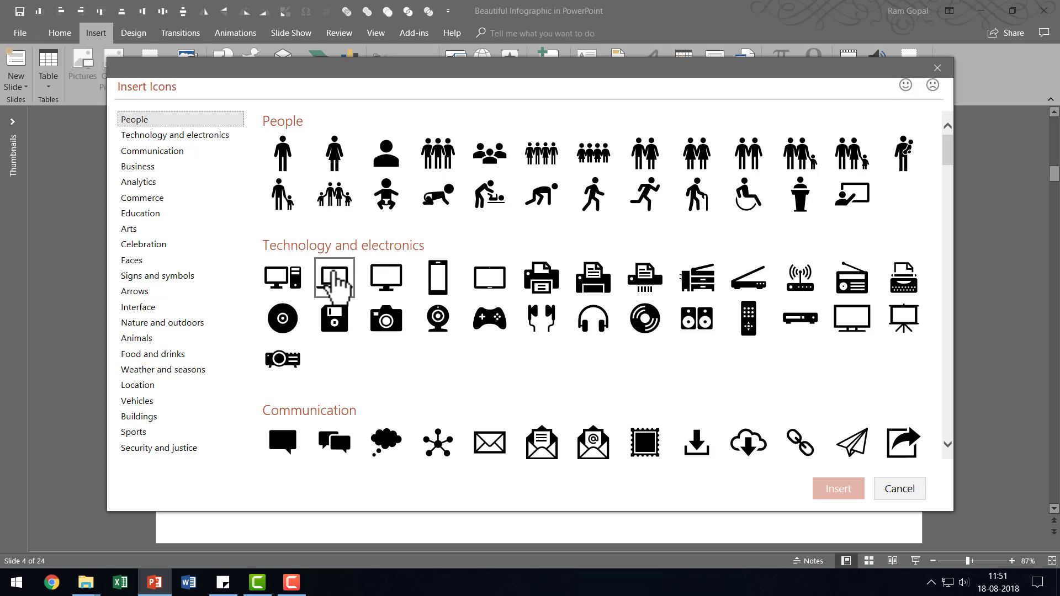
pyautogui.click(335, 273)
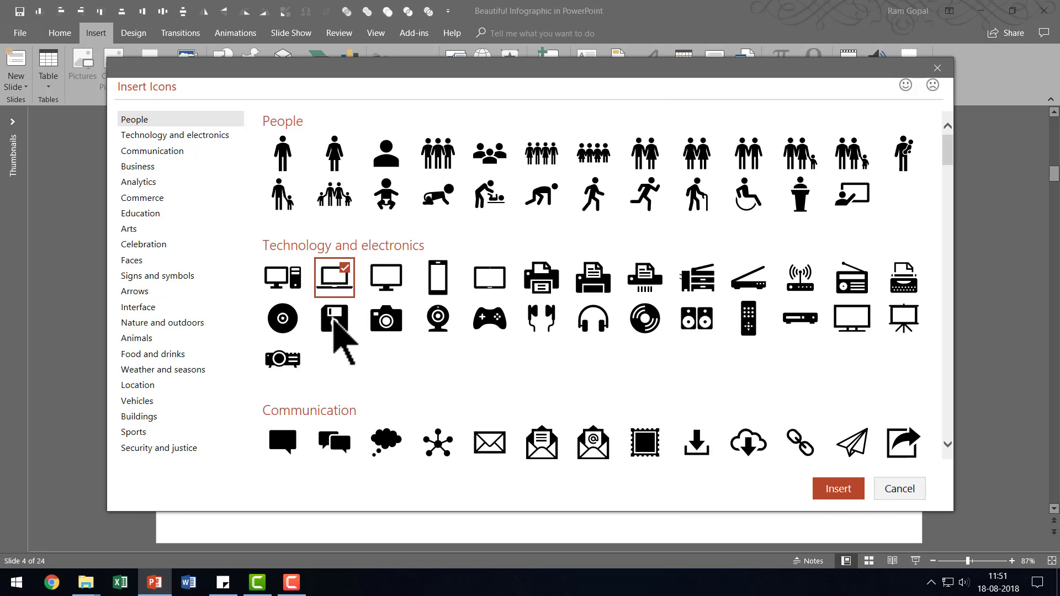
pyautogui.click(824, 487)
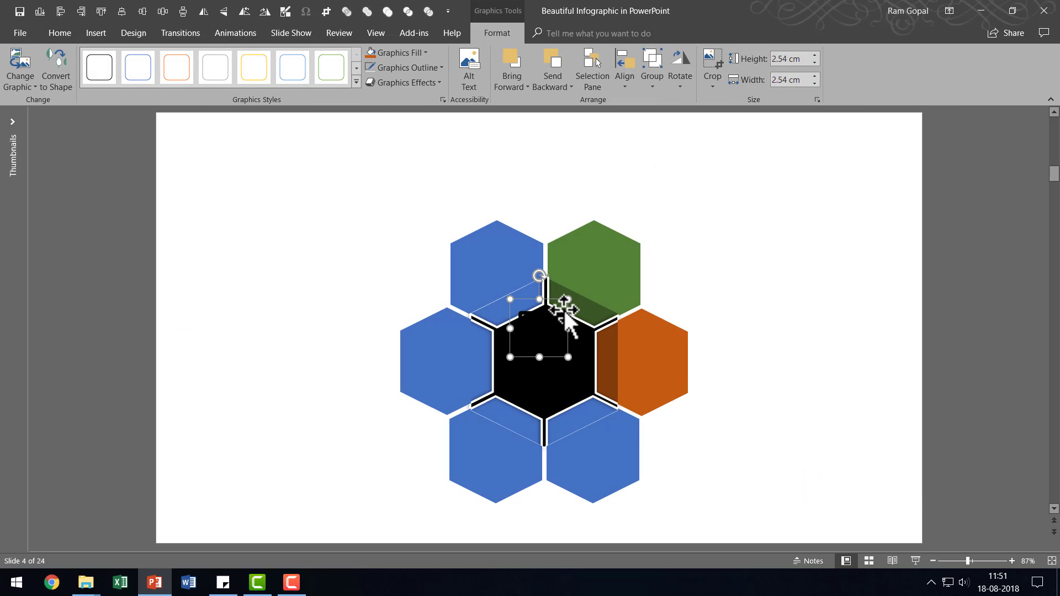
pyautogui.moveTo(567, 310); pyautogui.dragTo(624, 250)
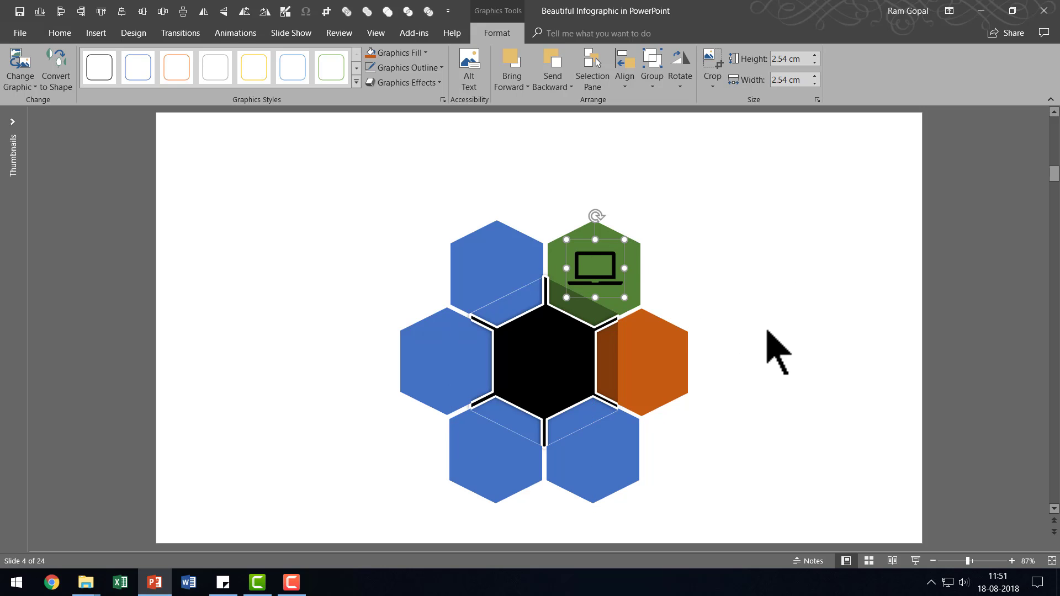
# Copy the "You can replace this sample text" text box beside the blue briefcase hexagon on slide 3.
pyautogui.scroll(1, 777, 341)
pyautogui.click(710, 270)
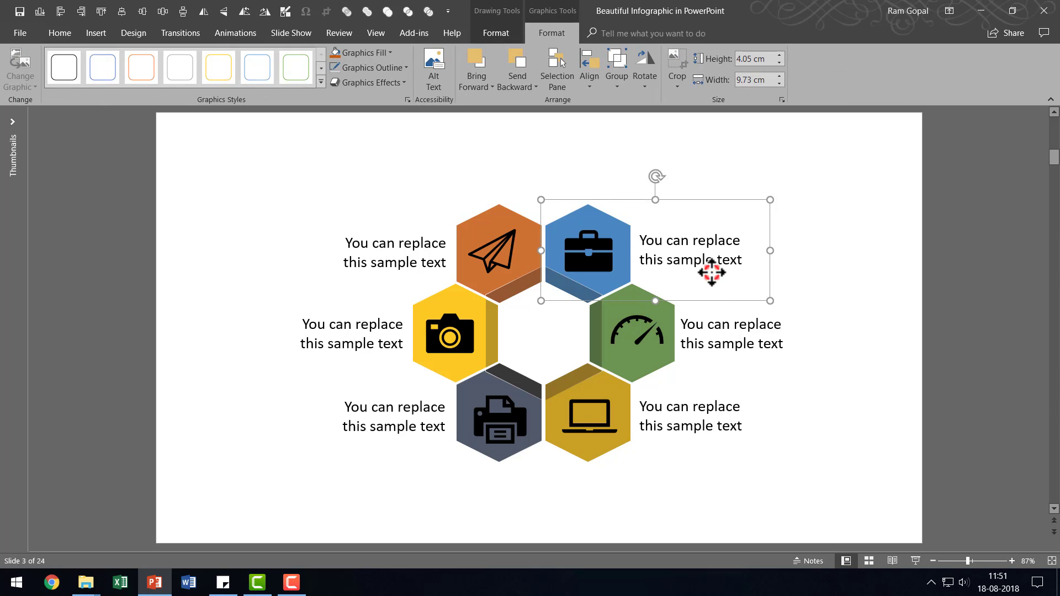
pyautogui.click(711, 270)
pyautogui.rightClick(704, 272)
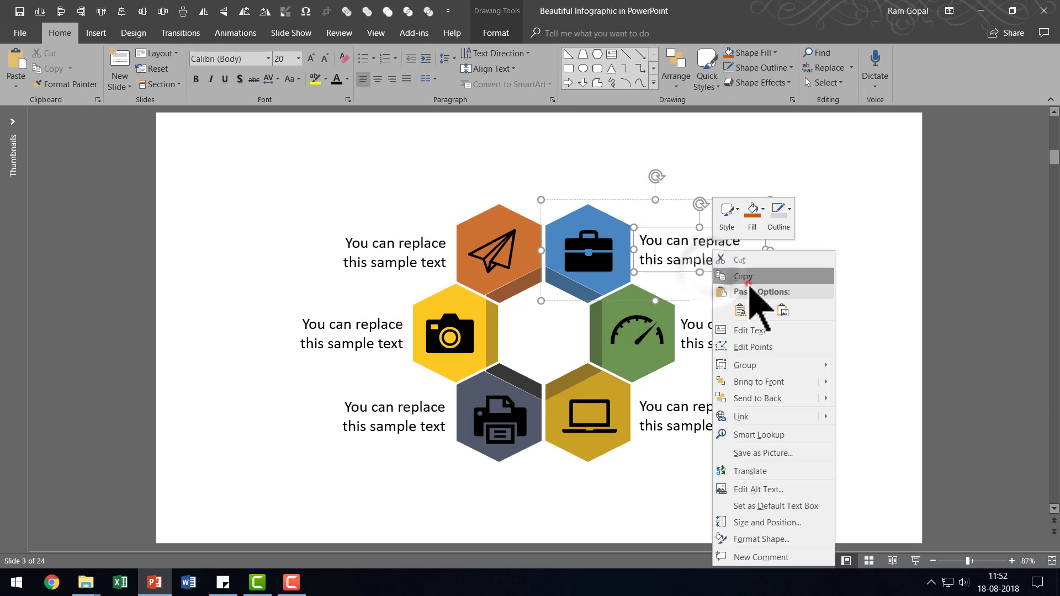
pyautogui.click(745, 277)
# Paste the sample text box onto slide 4 and position it just to the right of the green hexagon.
pyautogui.scroll(-1, 820, 289)
pyautogui.rightClick(821, 286)
pyautogui.click(847, 310)
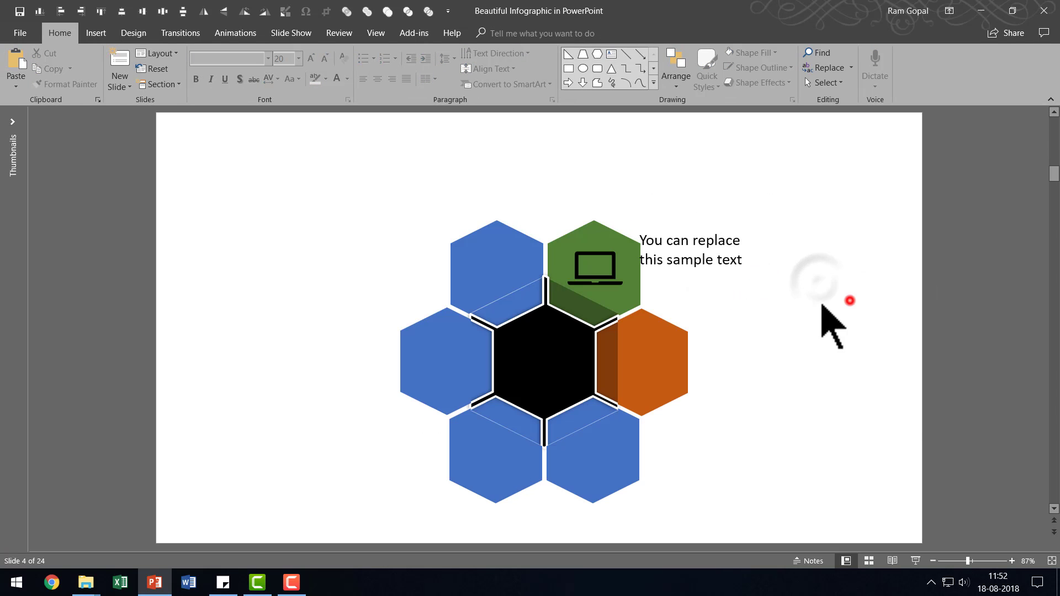
pyautogui.moveTo(708, 226); pyautogui.dragTo(716, 247)
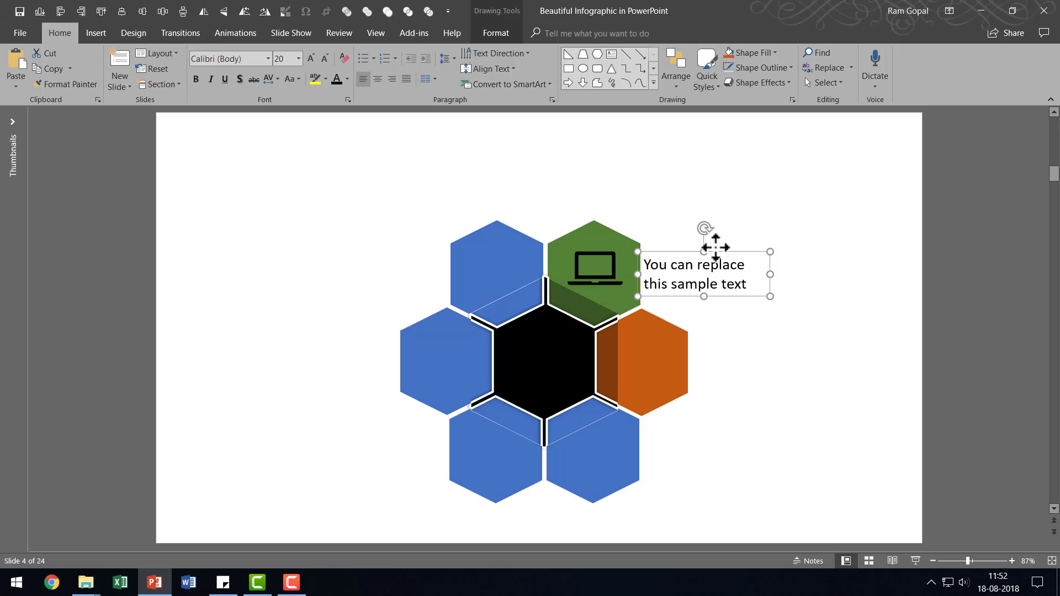
pyautogui.click(751, 418)
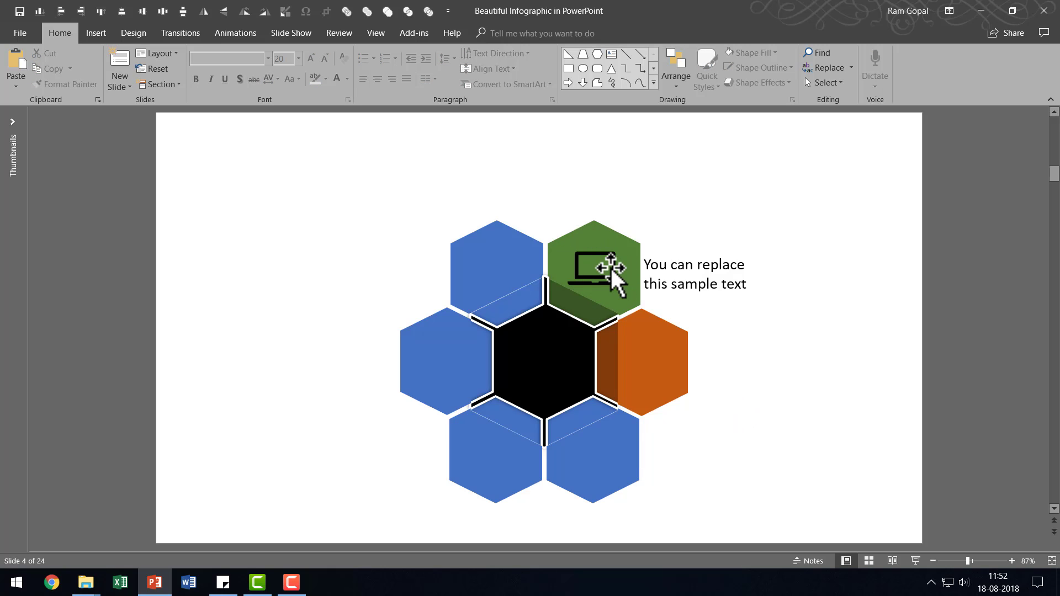